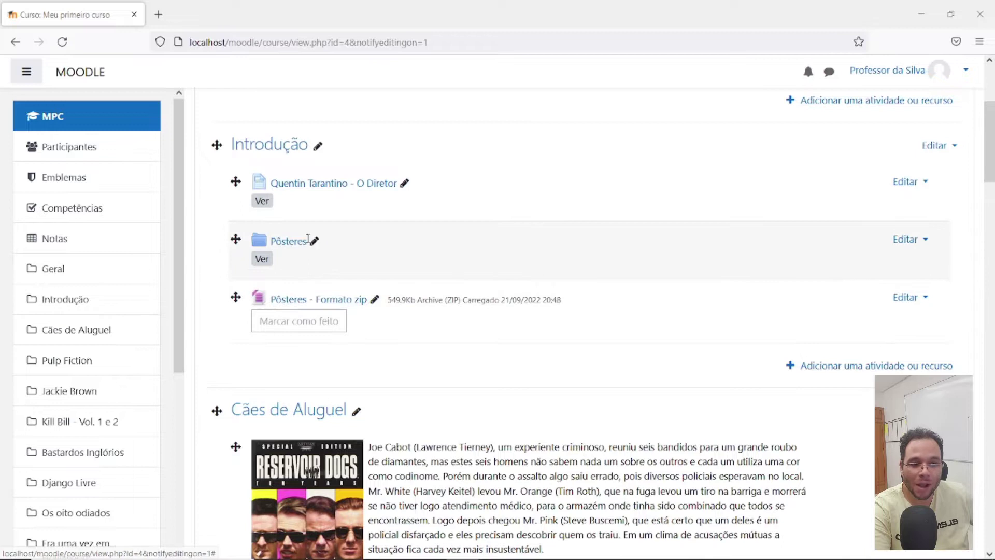
Open the resource chooser for the Kill Bill - Vol. 1 e 2 section and mark Livro as a favourite.
{"action": "scroll", "coordinate": [372, 259], "scroll_direction": "down", "scroll_amount": 15}
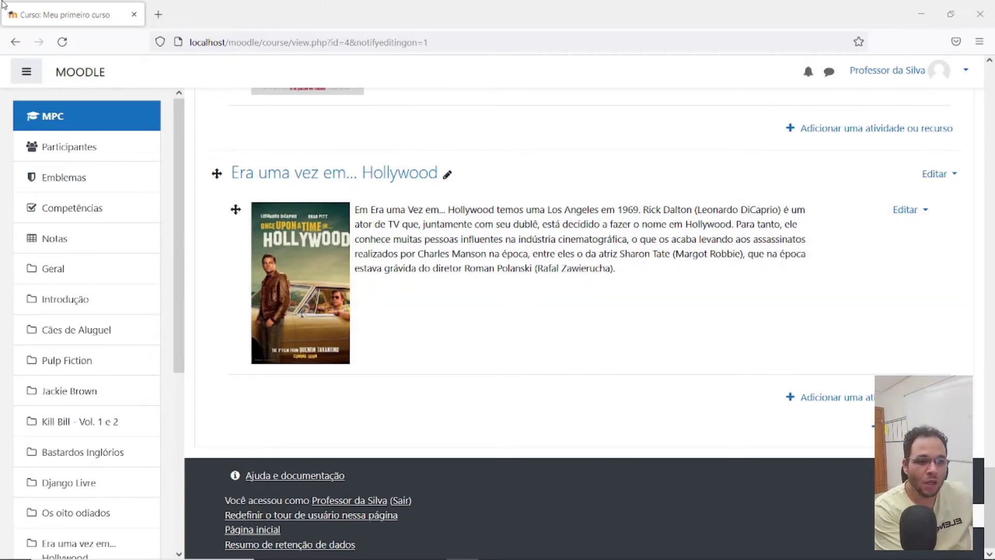
{"action": "scroll", "coordinate": [475, 263], "scroll_direction": "up", "scroll_amount": 20}
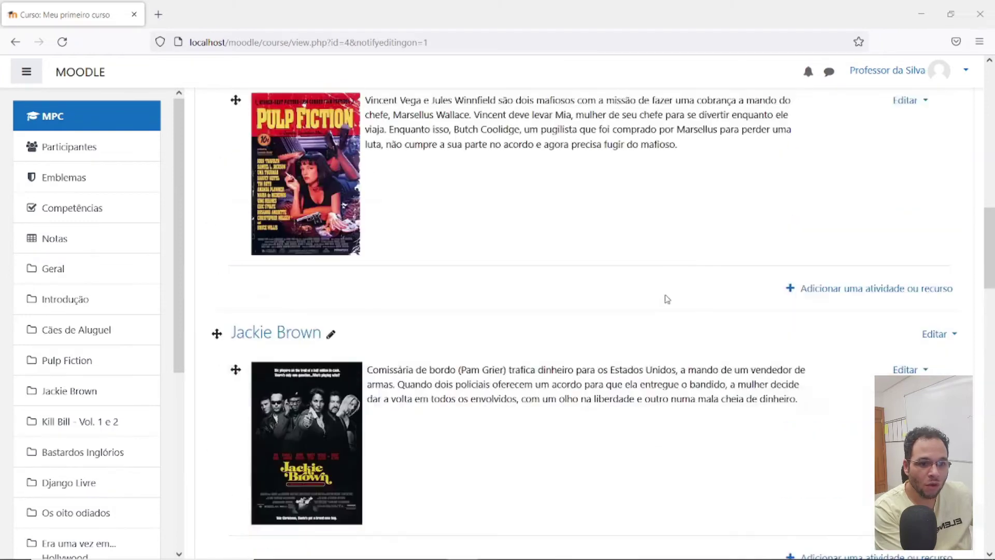
{"action": "scroll", "coordinate": [667, 299], "scroll_direction": "up", "scroll_amount": 12}
{"action": "scroll", "coordinate": [667, 299], "scroll_direction": "down", "scroll_amount": 17}
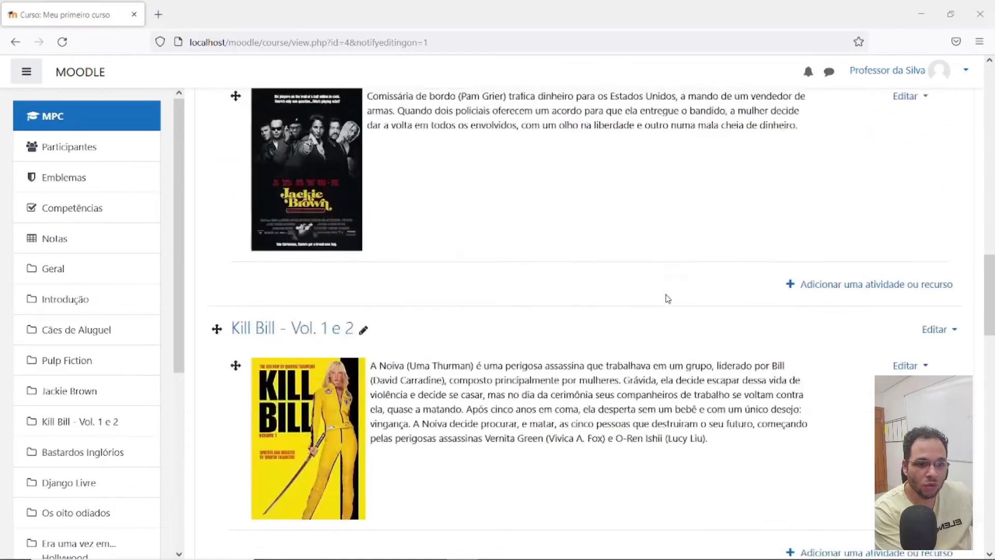
{"action": "scroll", "coordinate": [668, 299], "scroll_direction": "down", "scroll_amount": 9}
{"action": "scroll", "coordinate": [666, 297], "scroll_direction": "up", "scroll_amount": 4}
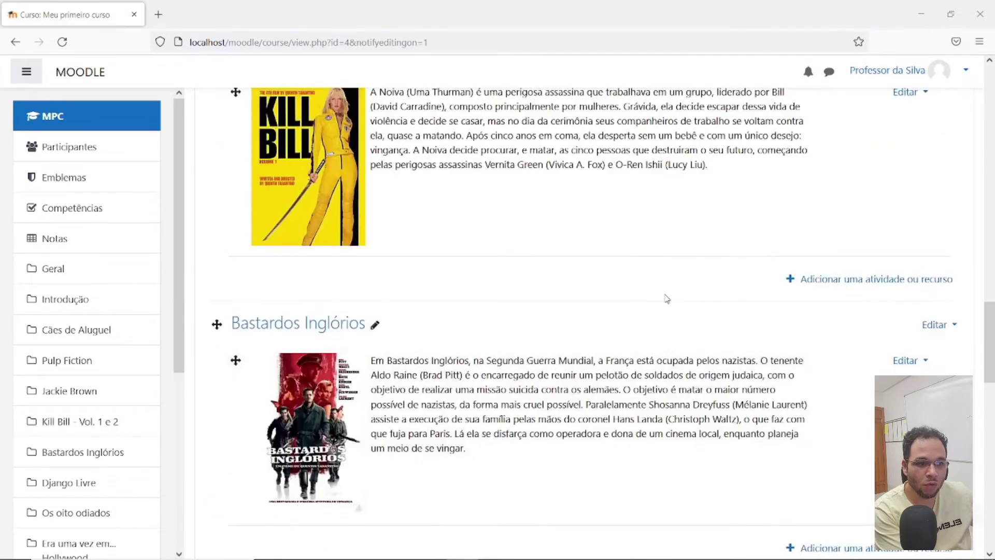
{"action": "left_click", "coordinate": [890, 282]}
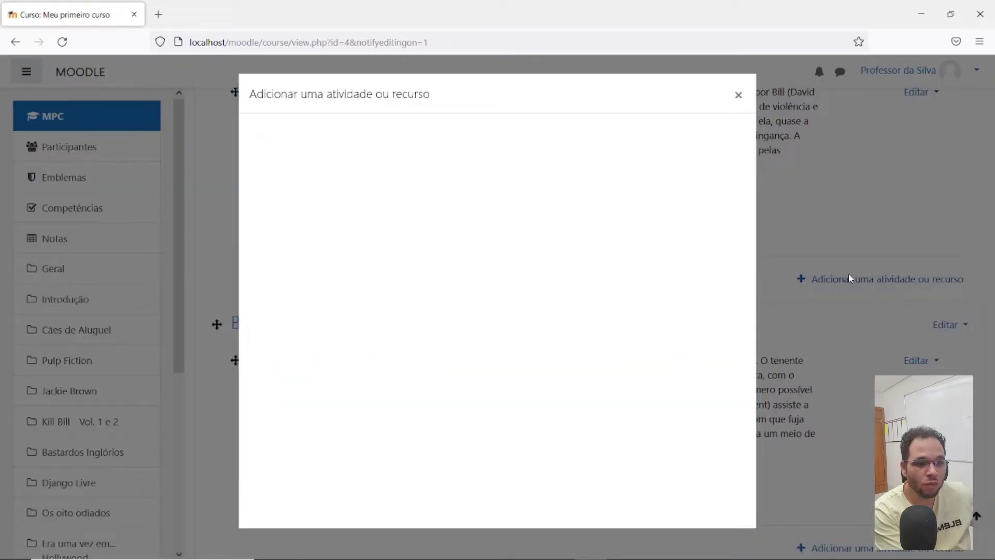
{"action": "left_click", "coordinate": [451, 175]}
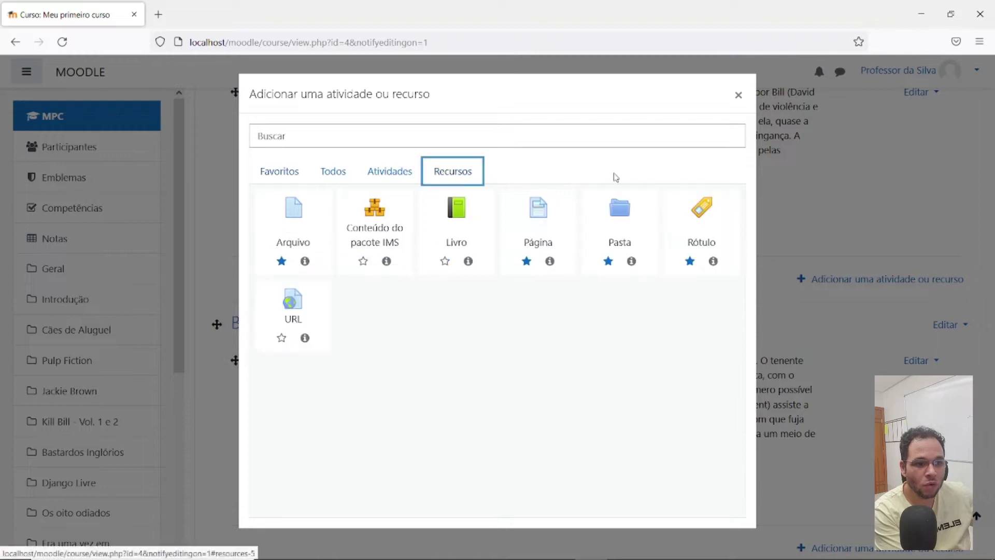
{"action": "left_click", "coordinate": [445, 262]}
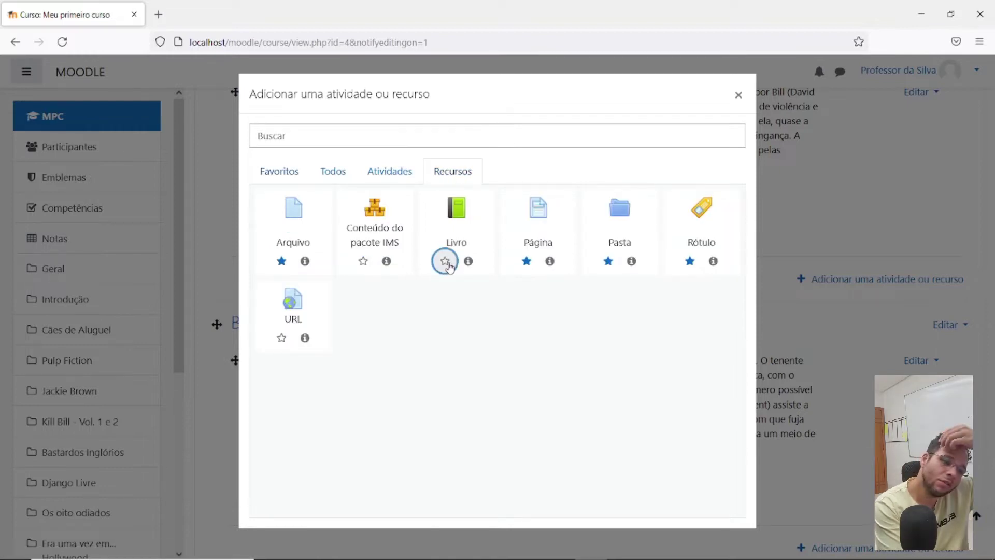
{"action": "left_click", "coordinate": [446, 262]}
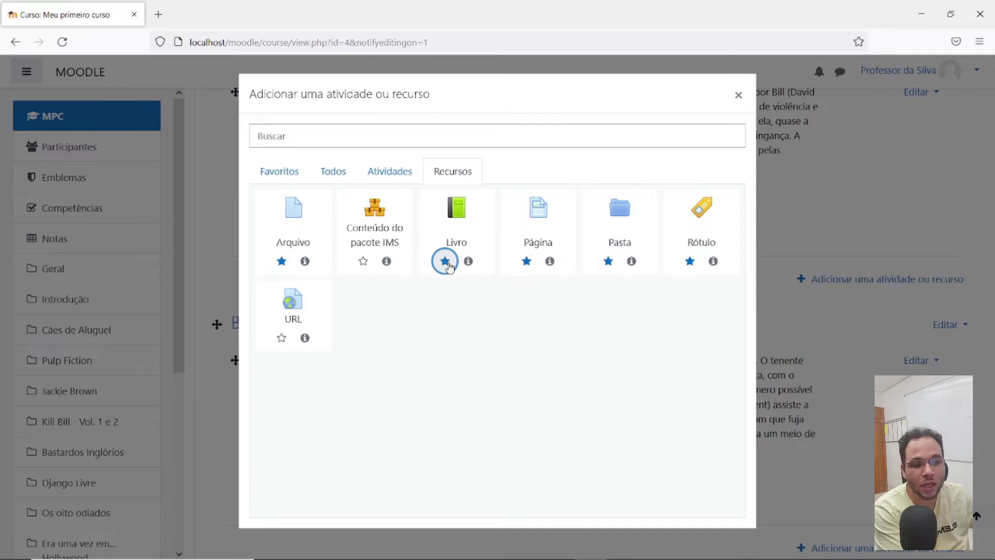
Start a new Livro in the Kill Bill - Vol. 1 e 2 section and expand all its settings.
{"action": "left_click", "coordinate": [528, 218]}
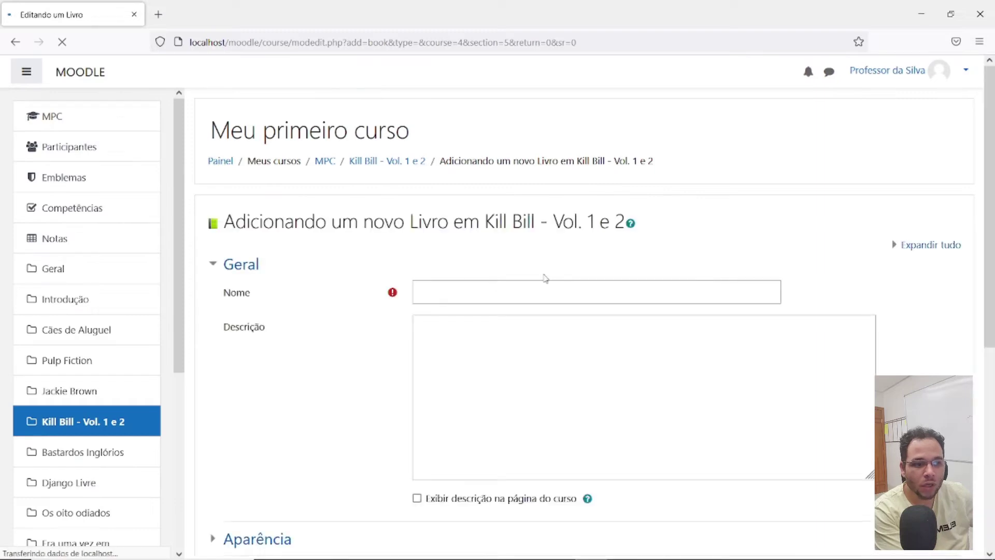
{"action": "left_click", "coordinate": [925, 247]}
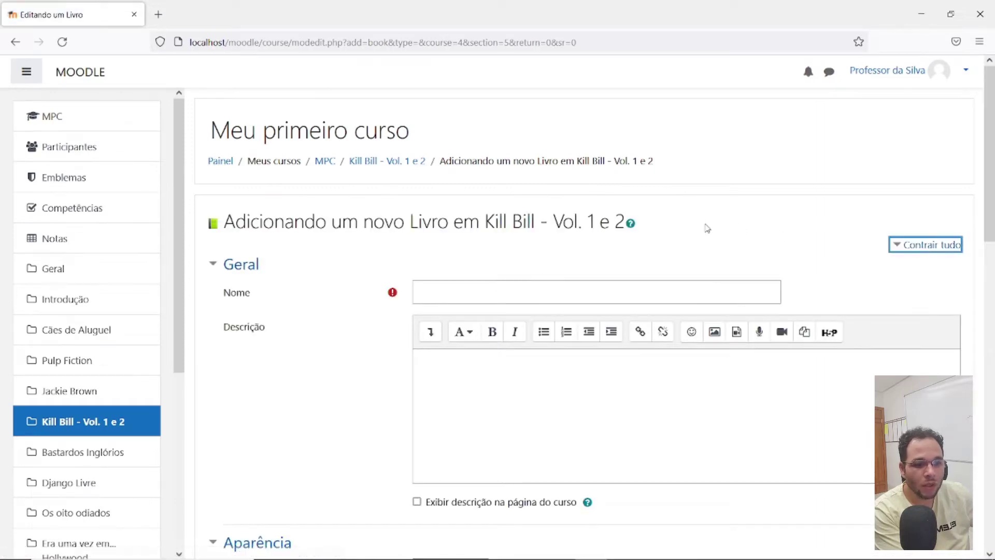
{"action": "scroll", "coordinate": [706, 228], "scroll_direction": "down", "scroll_amount": 7}
{"action": "scroll", "coordinate": [703, 249], "scroll_direction": "down", "scroll_amount": 8}
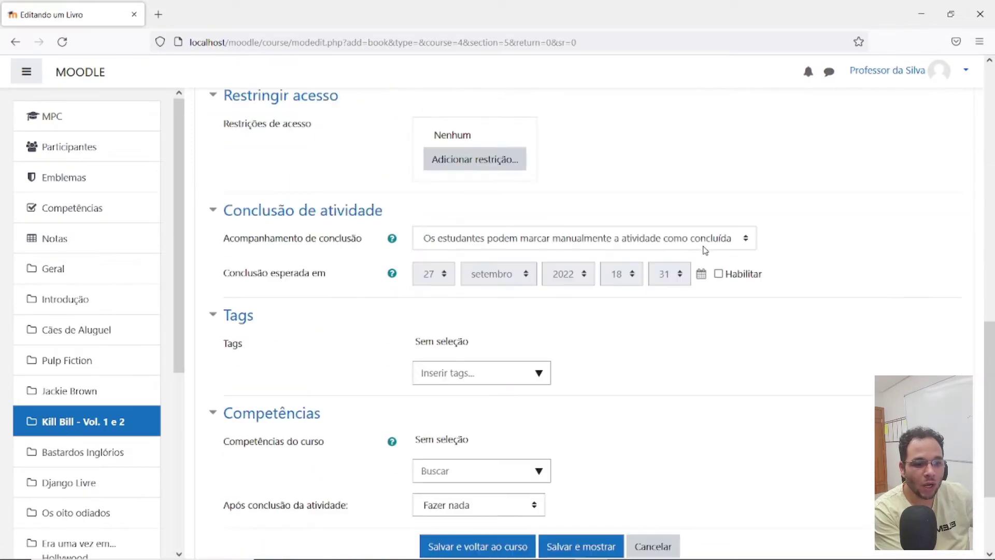
{"action": "scroll", "coordinate": [570, 352], "scroll_direction": "up", "scroll_amount": 10}
{"action": "scroll", "coordinate": [532, 343], "scroll_direction": "up", "scroll_amount": 5}
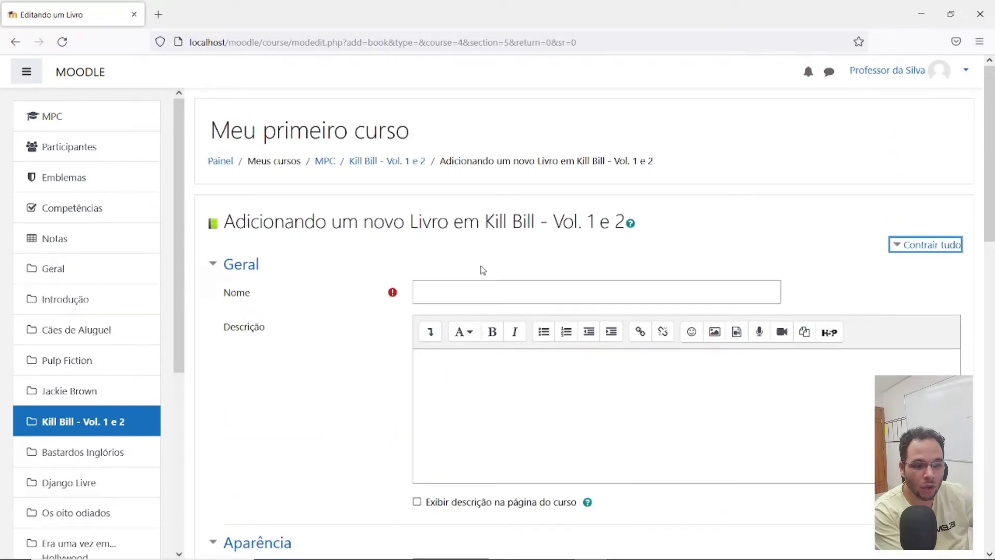
Name the book "A história do filme Kill Bill".
{"action": "left_click", "coordinate": [539, 288]}
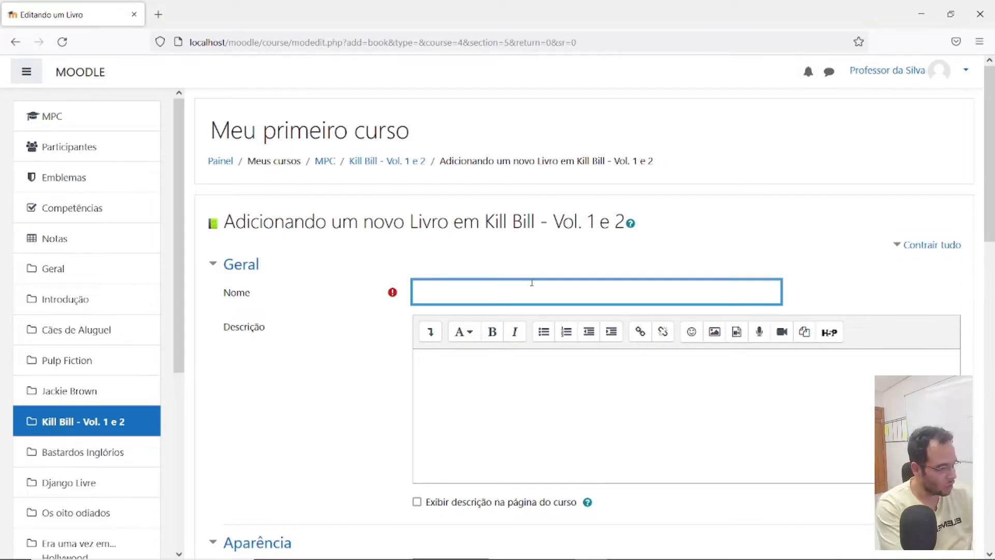
{"action": "type", "text": "A his"}
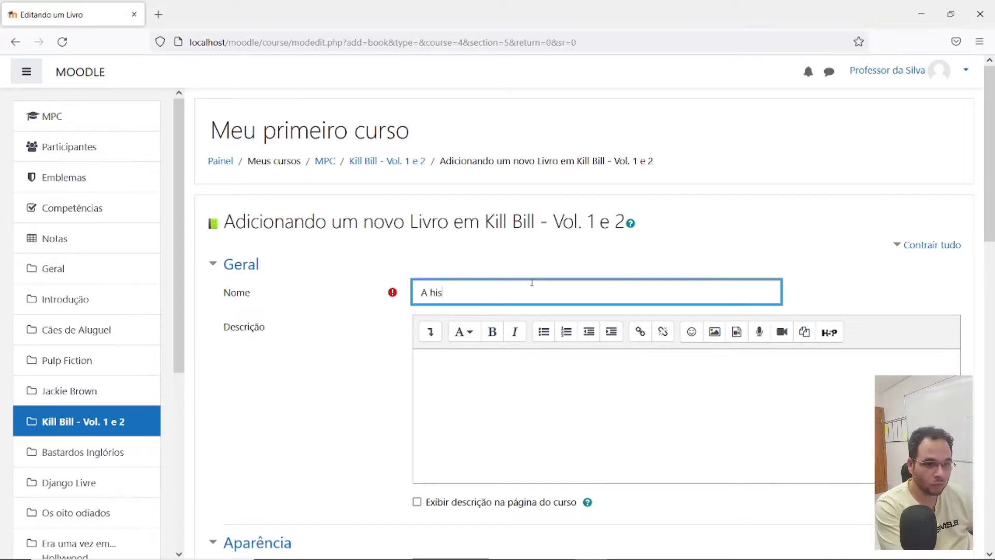
{"action": "type", "text": "tória do filme "}
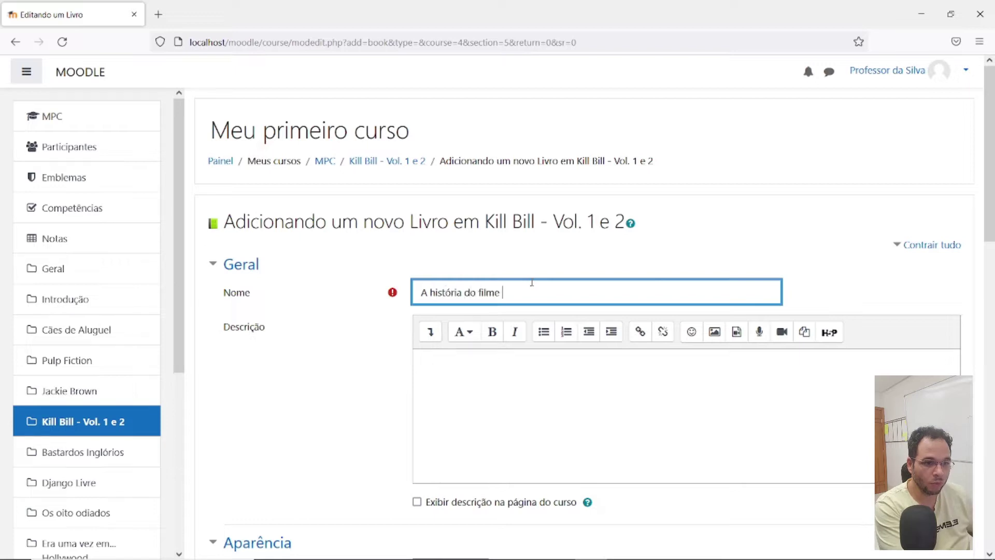
{"action": "type", "text": "Kill Bill"}
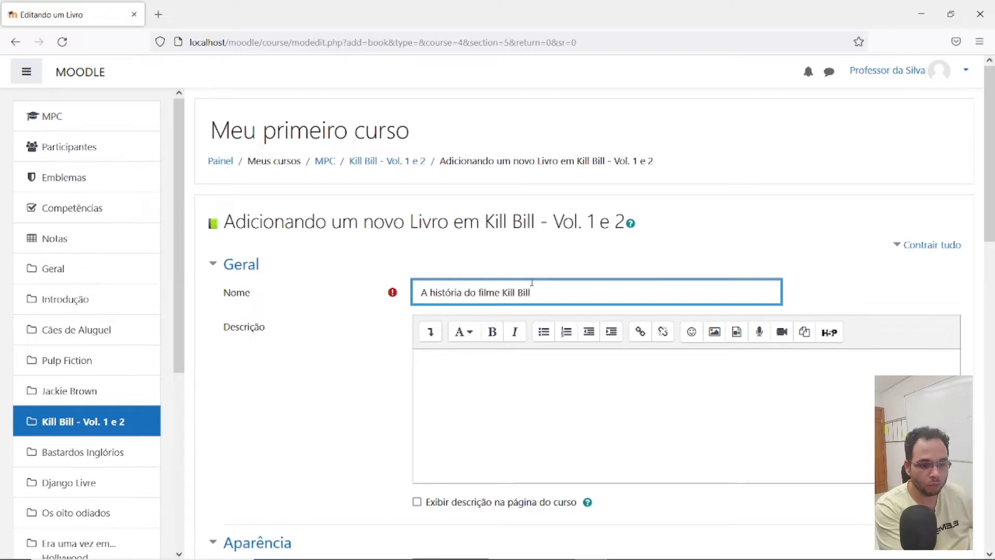
Choose Números as the book's chapter formatting and check the navigation style choices, keeping Imagens.
{"action": "scroll", "coordinate": [352, 326], "scroll_direction": "down", "scroll_amount": 6}
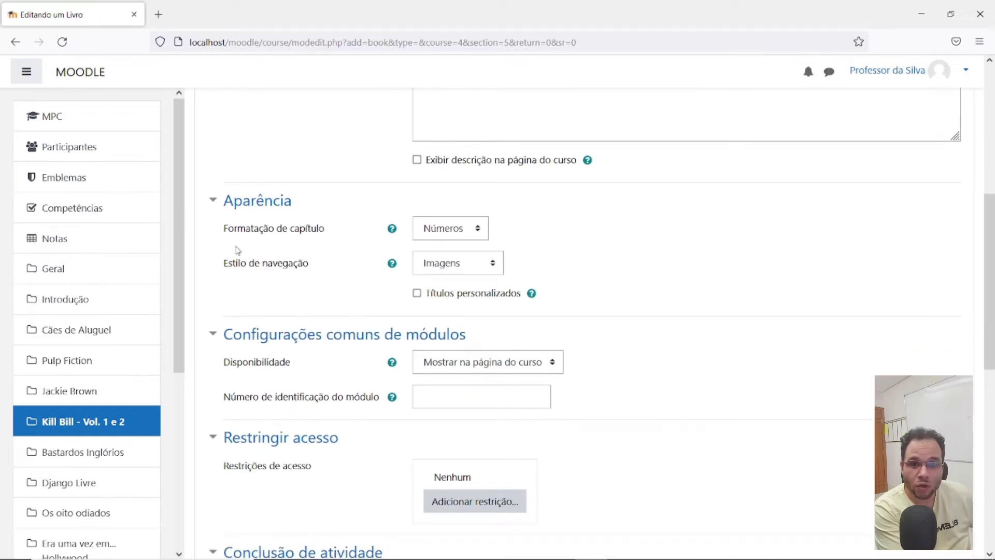
{"action": "left_click", "coordinate": [445, 233]}
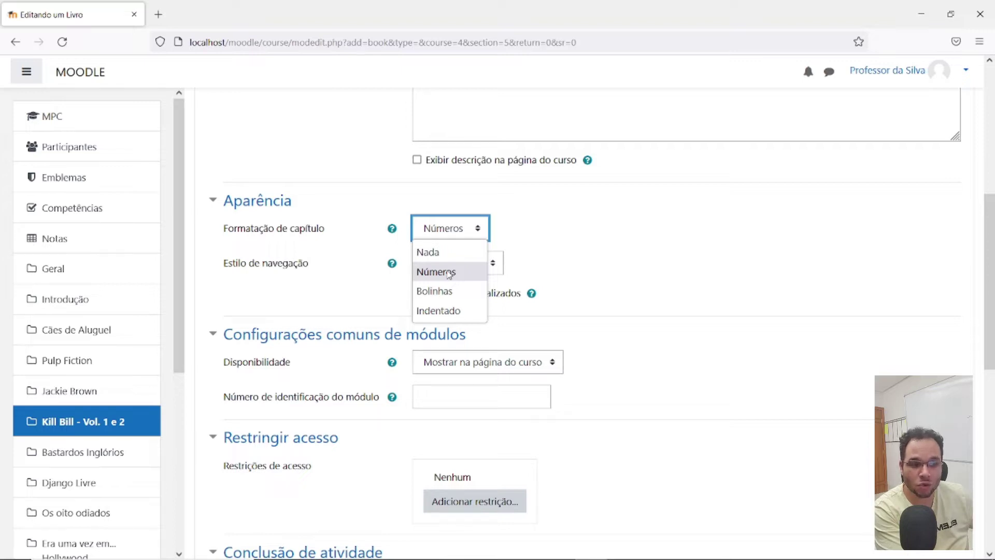
{"action": "left_click", "coordinate": [448, 272]}
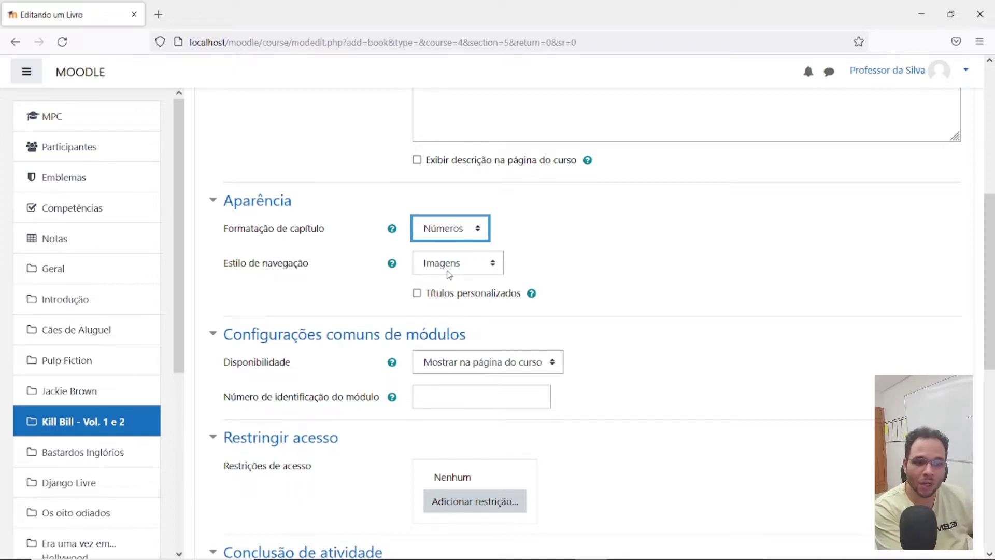
{"action": "left_click", "coordinate": [449, 272]}
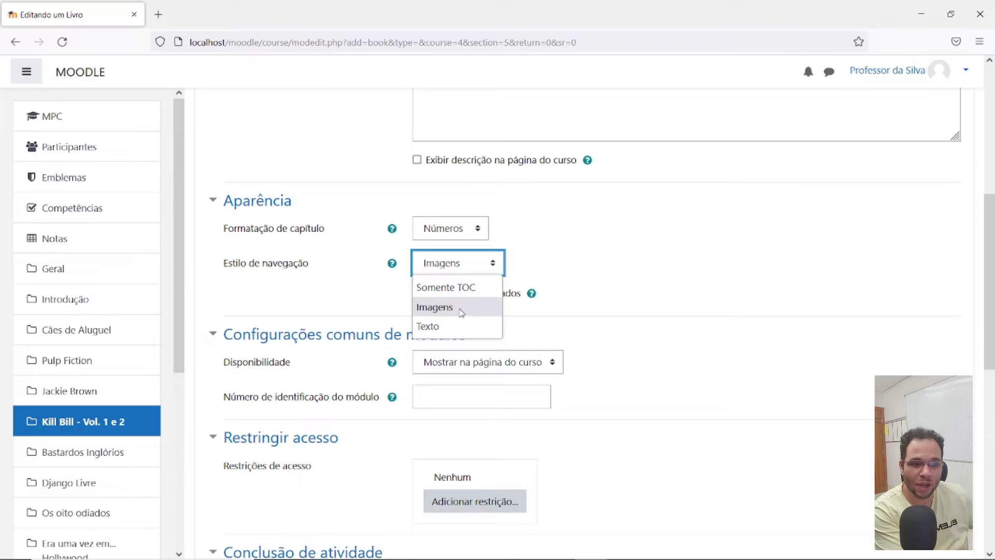
{"action": "left_click", "coordinate": [775, 243]}
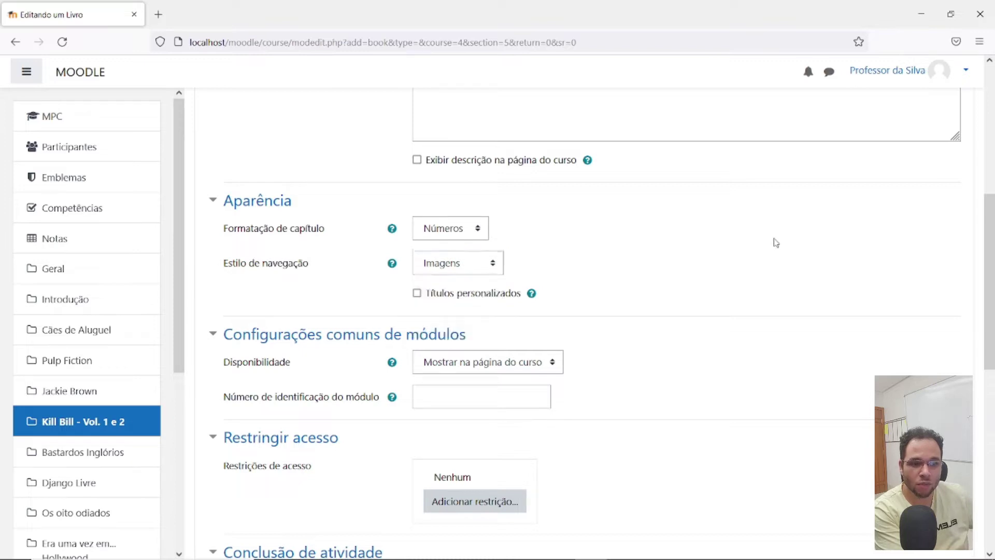
Review the book's appearance settings and the choices for its availability.
{"action": "scroll", "coordinate": [661, 273], "scroll_direction": "down", "scroll_amount": 4}
{"action": "scroll", "coordinate": [662, 273], "scroll_direction": "up", "scroll_amount": 4}
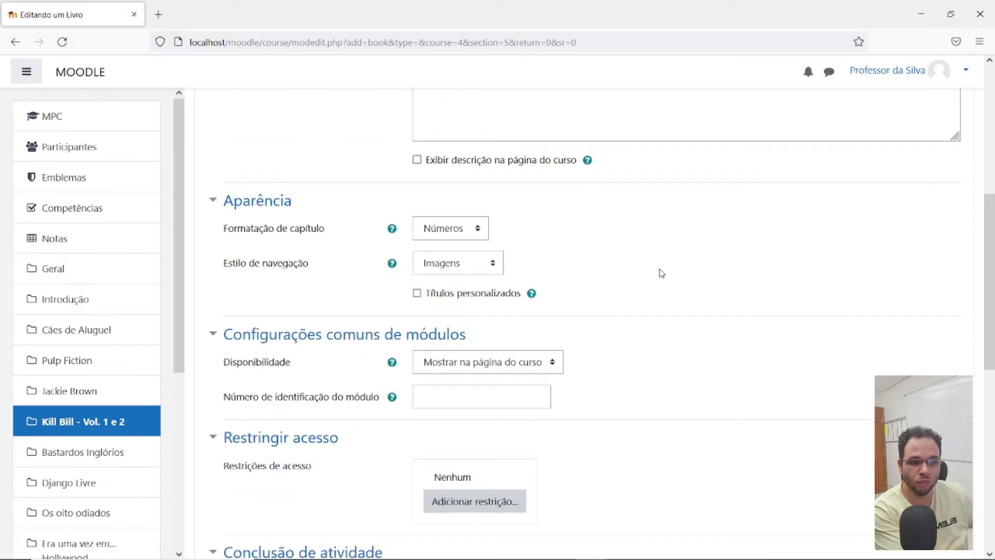
{"action": "scroll", "coordinate": [662, 273], "scroll_direction": "down", "scroll_amount": 4}
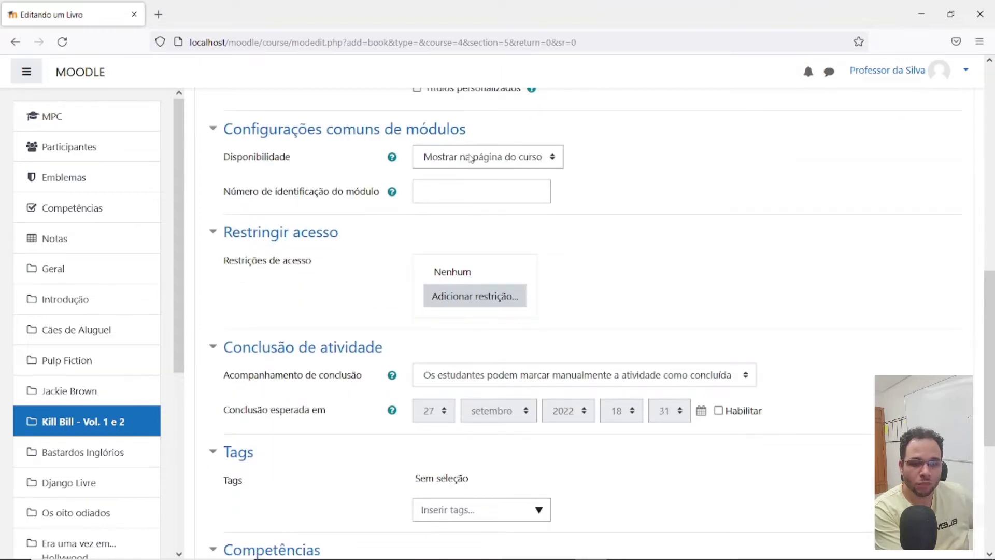
{"action": "left_click", "coordinate": [496, 165]}
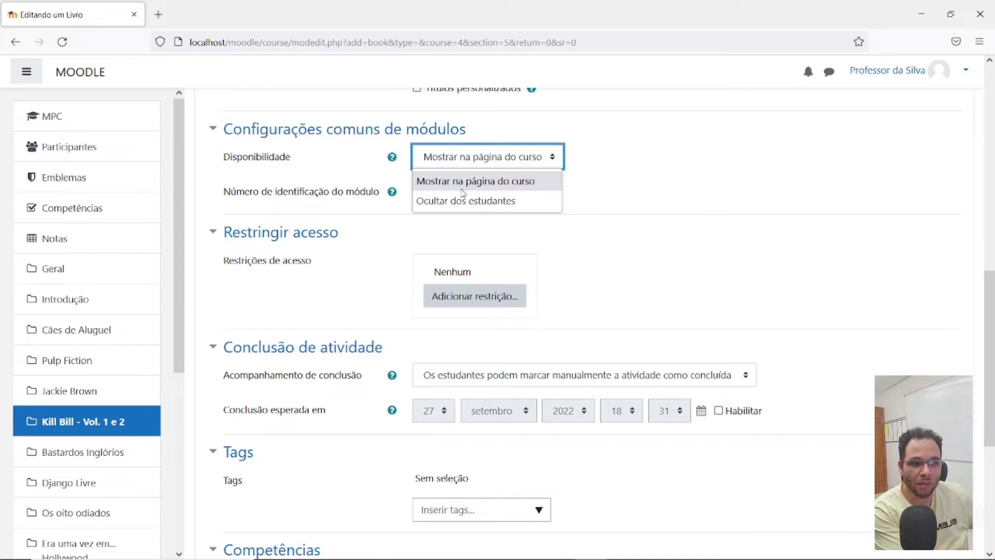
{"action": "left_click", "coordinate": [785, 190]}
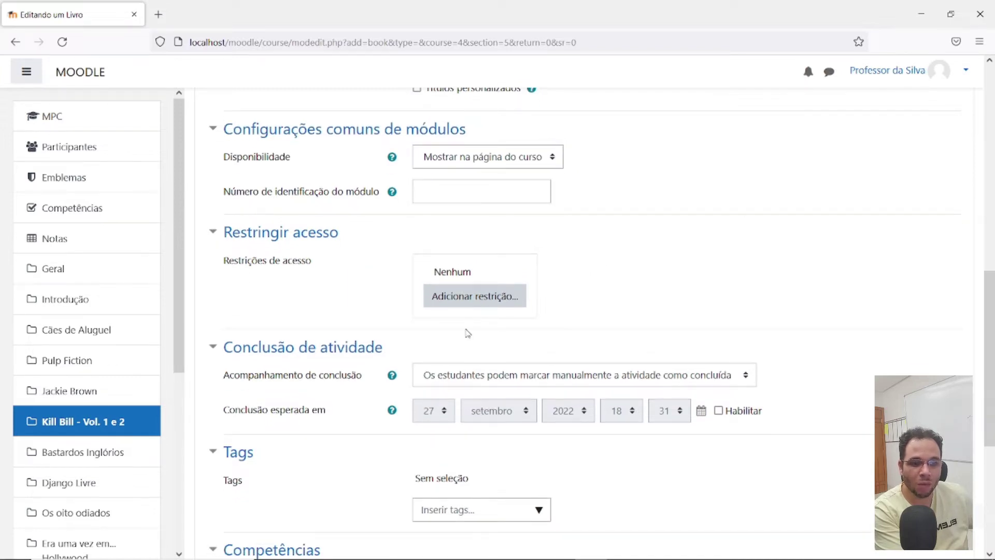
Set completion tracking to "Mostrar atividade como concluída quando as condições forem satisfeitas", then save and display the book.
{"action": "scroll", "coordinate": [551, 329], "scroll_direction": "down", "scroll_amount": 4}
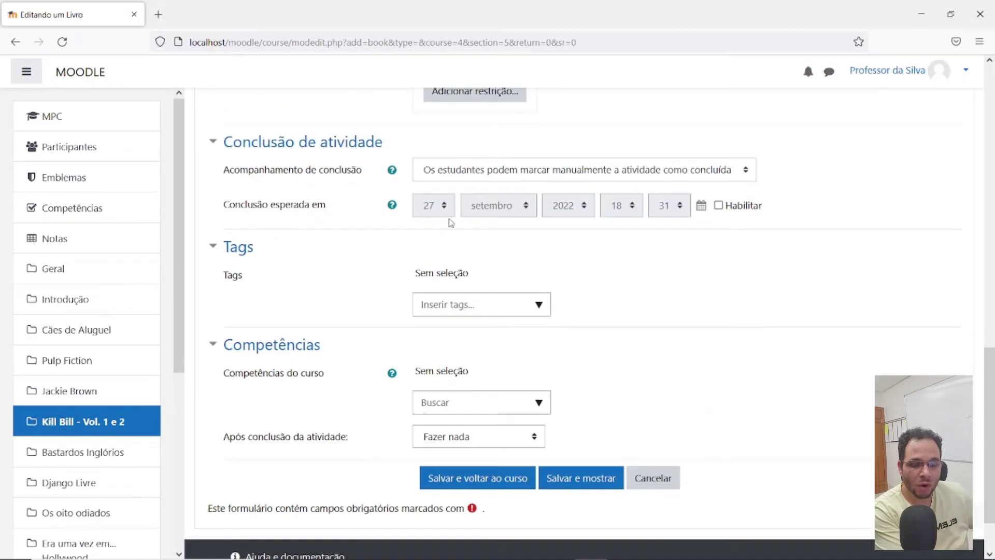
{"action": "left_click", "coordinate": [491, 170]}
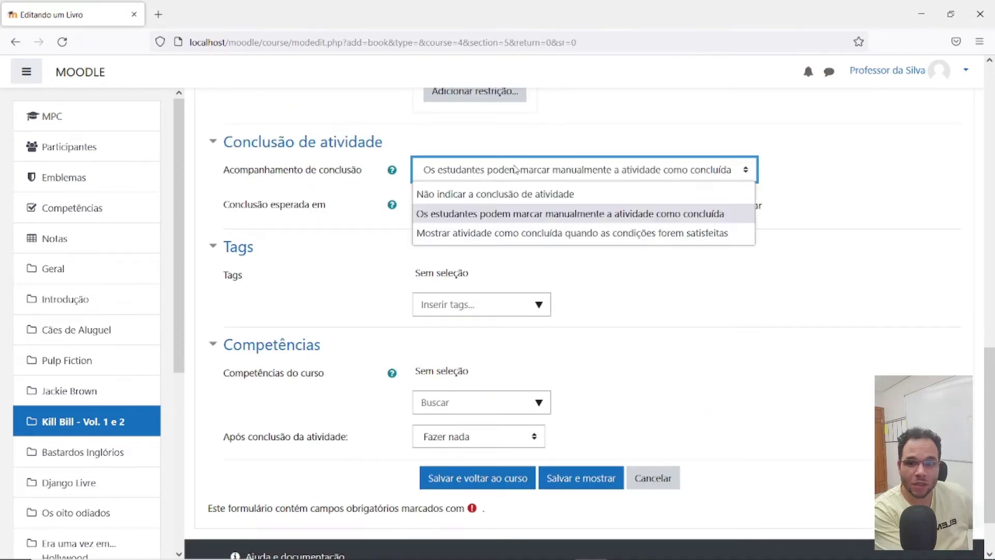
{"action": "left_click", "coordinate": [503, 233]}
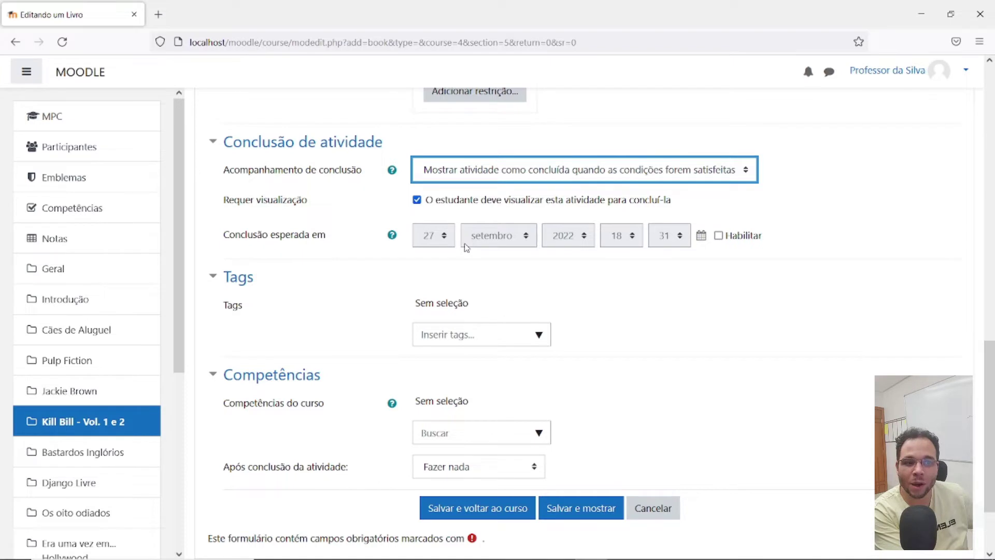
{"action": "scroll", "coordinate": [596, 262], "scroll_direction": "down", "scroll_amount": 2}
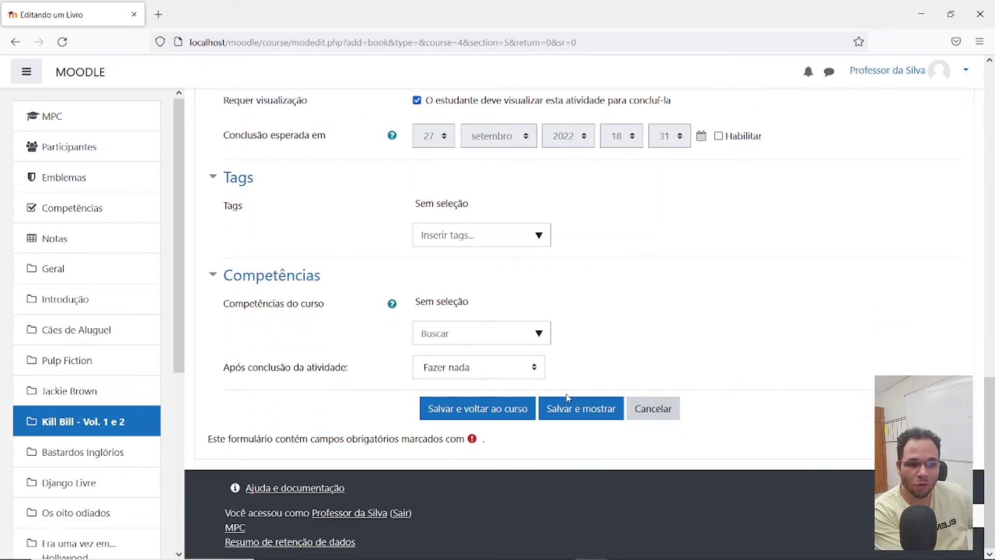
{"action": "left_click", "coordinate": [582, 409]}
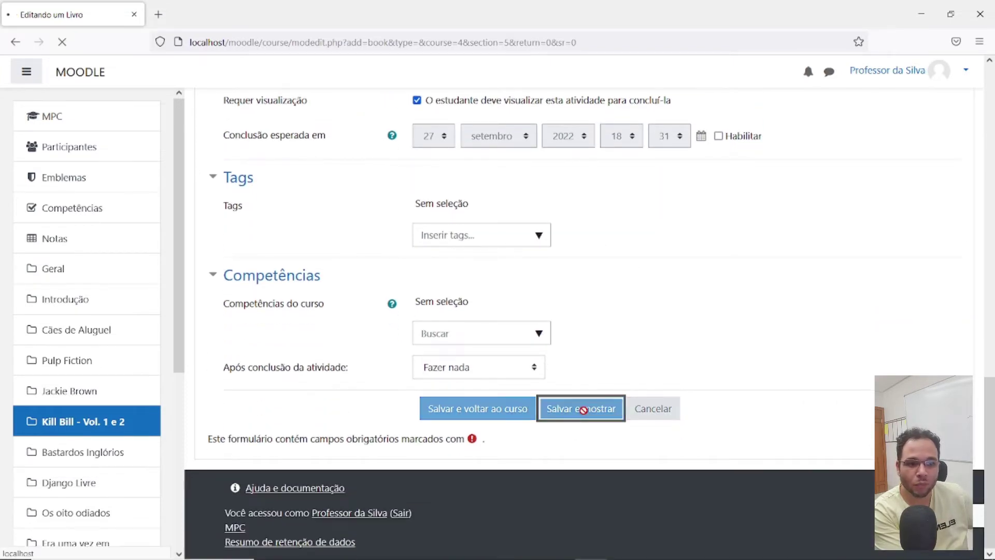
{"action": "scroll", "coordinate": [321, 271], "scroll_direction": "down", "scroll_amount": 5}
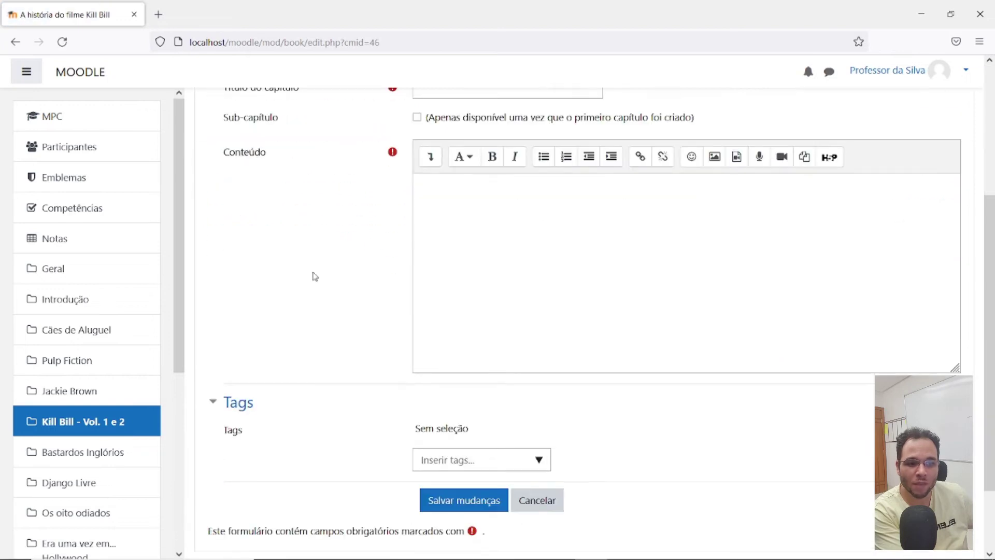
{"action": "scroll", "coordinate": [357, 272], "scroll_direction": "up", "scroll_amount": 6}
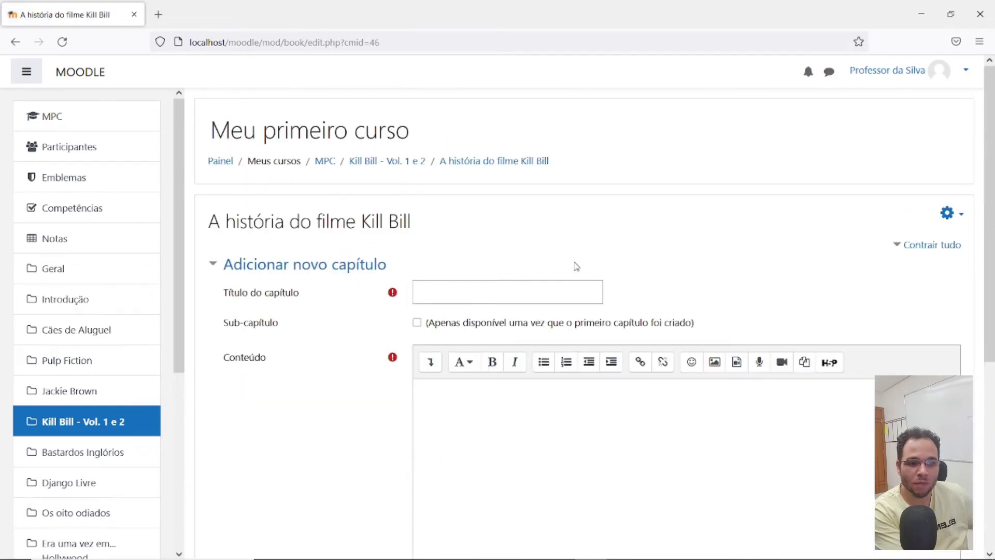
{"action": "scroll", "coordinate": [396, 215], "scroll_direction": "down", "scroll_amount": 4}
{"action": "scroll", "coordinate": [400, 224], "scroll_direction": "up", "scroll_amount": 4}
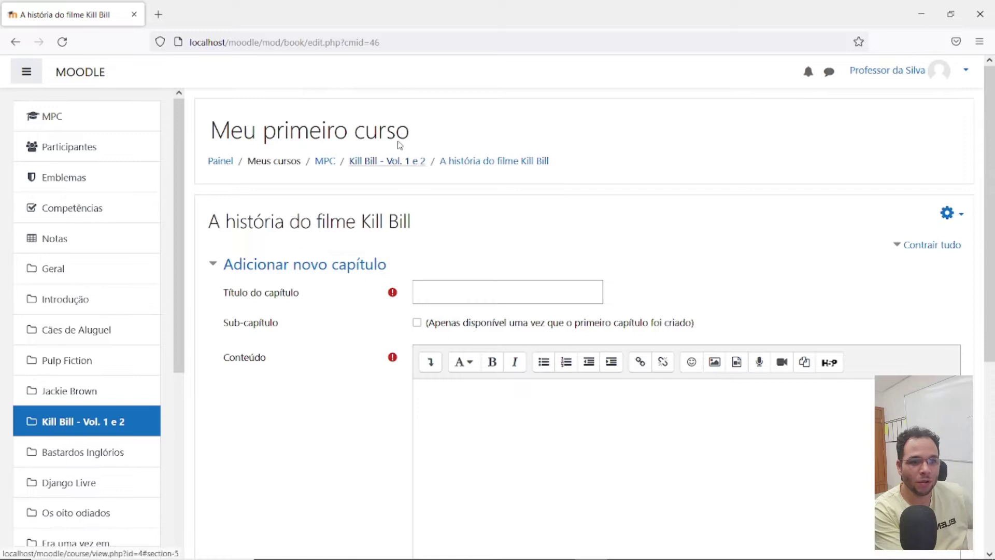
Search the web for "kill bill capítulos" in a new tab and open the Portuguese Wikipedia article on Kill Bill.
{"action": "left_click", "coordinate": [158, 14]}
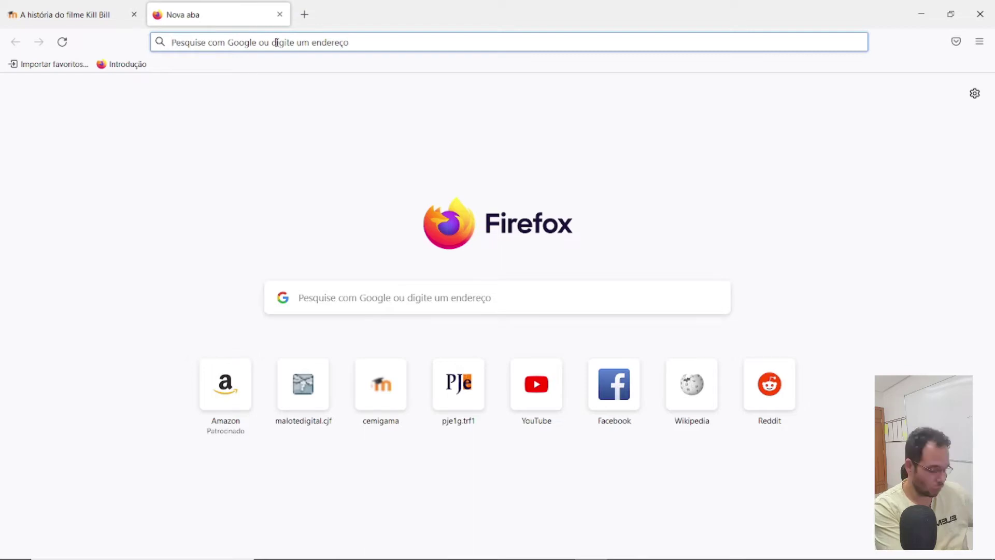
{"action": "type", "text": "kill b"}
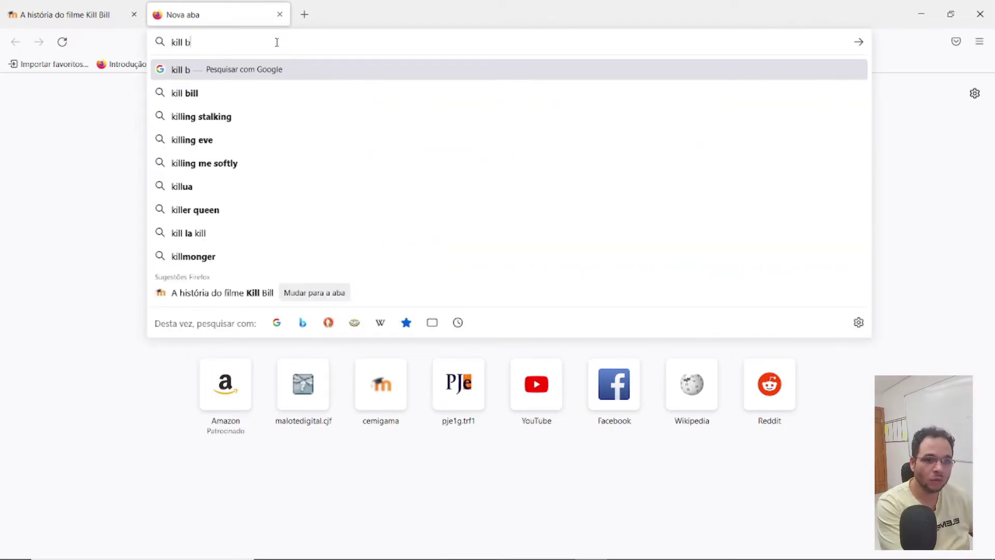
{"action": "type", "text": "ill capítulos"}
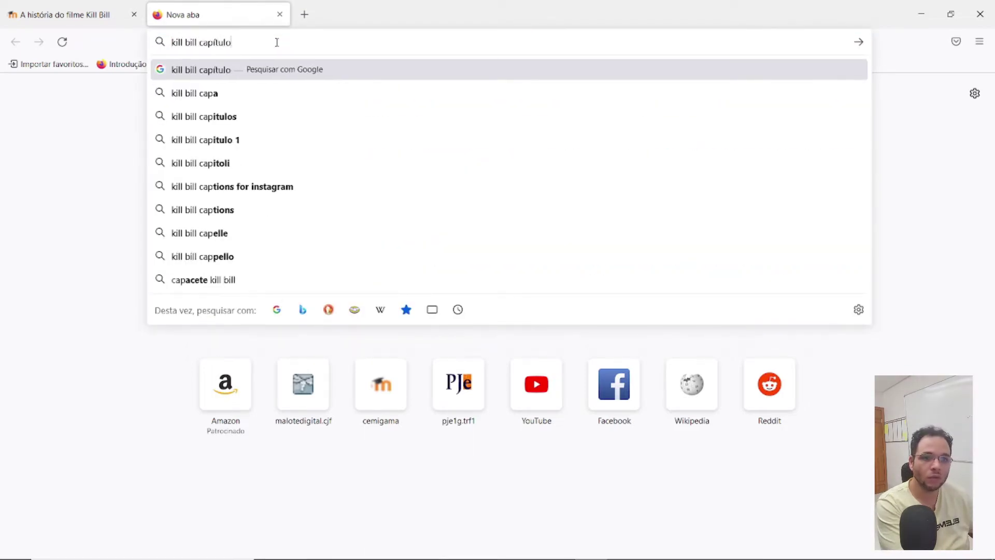
{"action": "key", "text": "Return"}
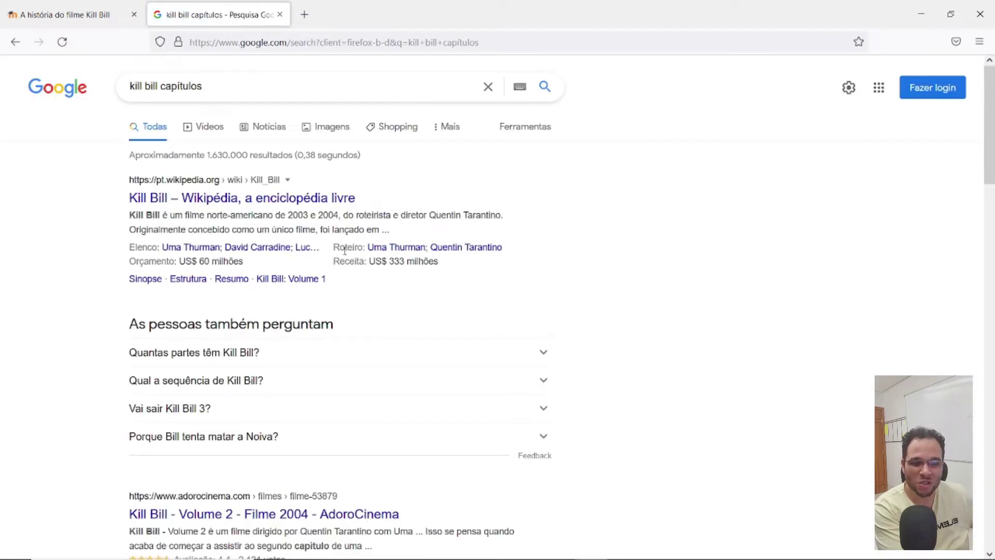
{"action": "left_click", "coordinate": [262, 202]}
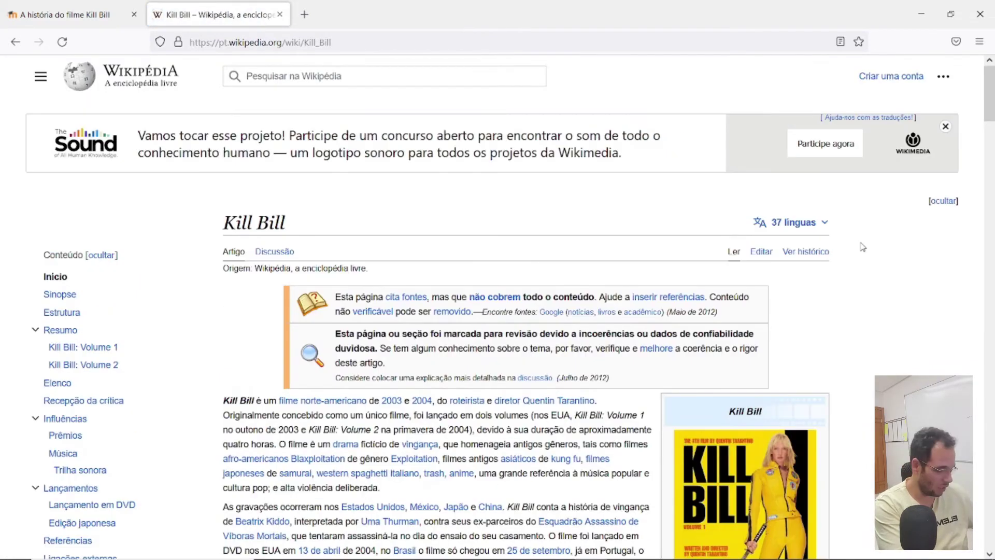
Find the word "capítulos" in the article and examine the film's chapter table in the Estrutura section.
{"action": "key", "text": "ctrl+f"}
{"action": "type", "text": "capítulos"}
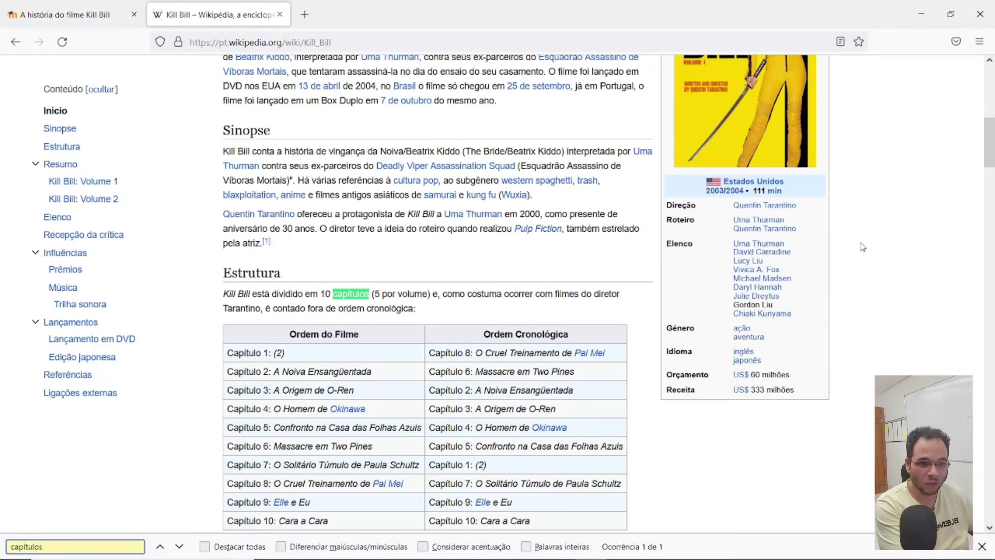
{"action": "key", "text": "Return"}
{"action": "scroll", "coordinate": [546, 249], "scroll_direction": "down", "scroll_amount": 3}
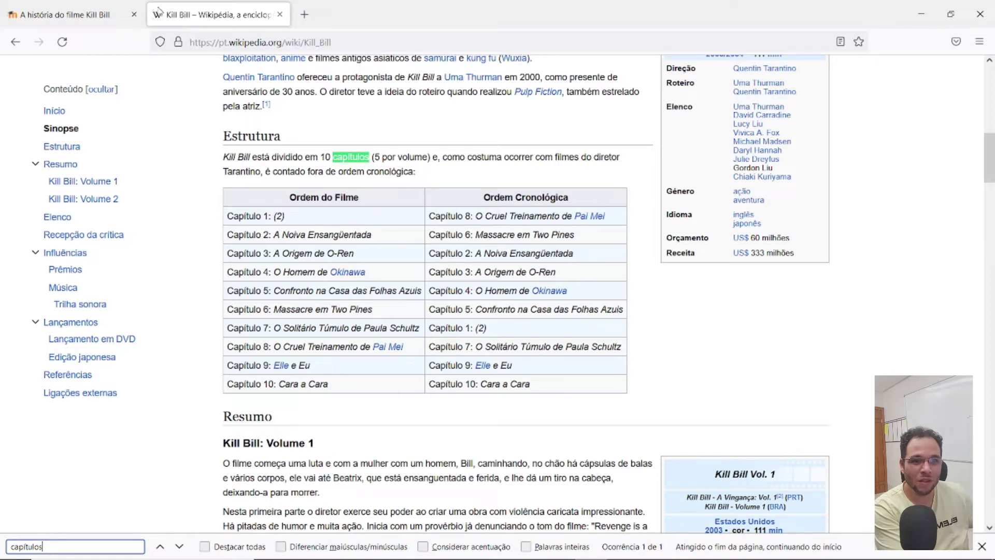
Switch back to the Moodle book and title the new chapter "Capítulo 1 - (2)".
{"action": "left_click", "coordinate": [68, 14]}
{"action": "left_click", "coordinate": [488, 293]}
{"action": "type", "text": "Capítulo 1"}
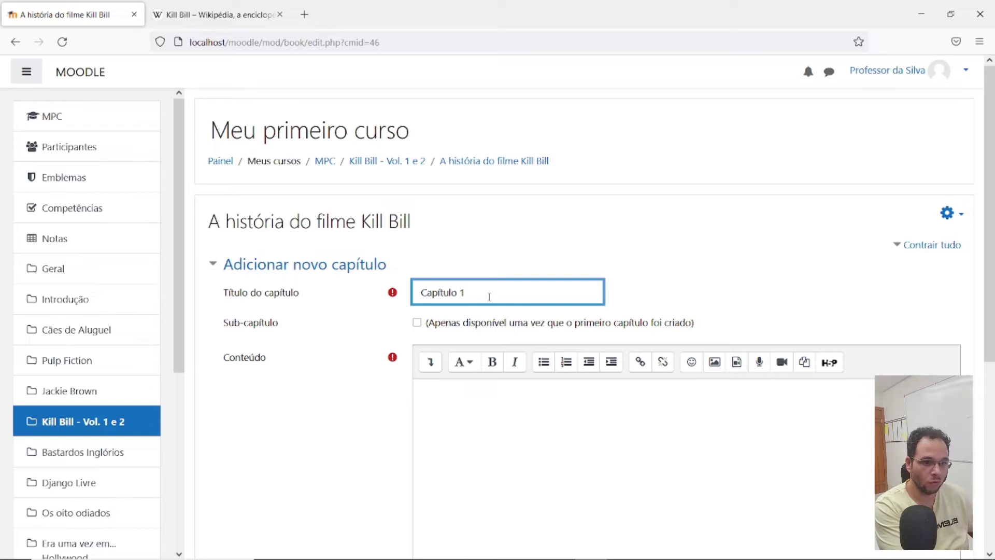
{"action": "type", "text": " - ("}
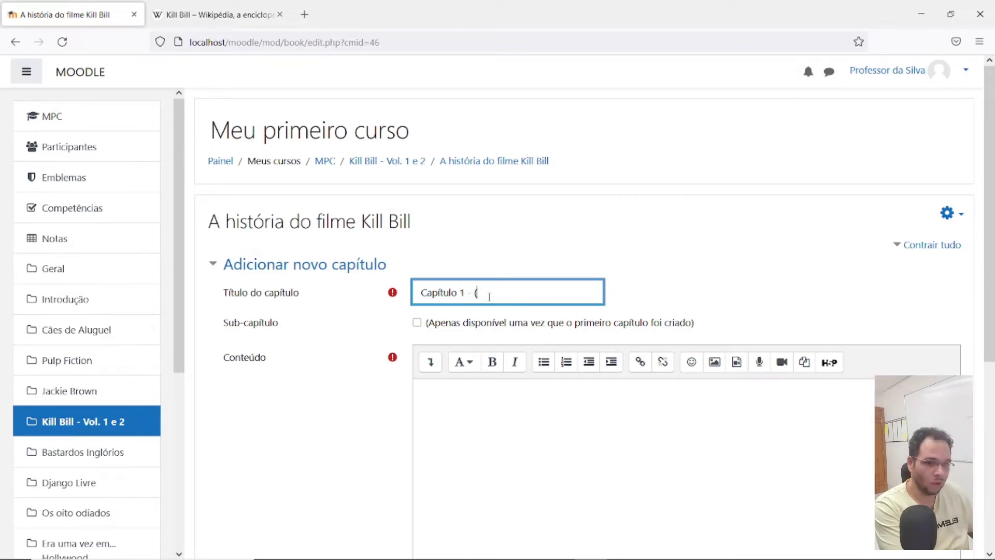
{"action": "type", "text": "2)"}
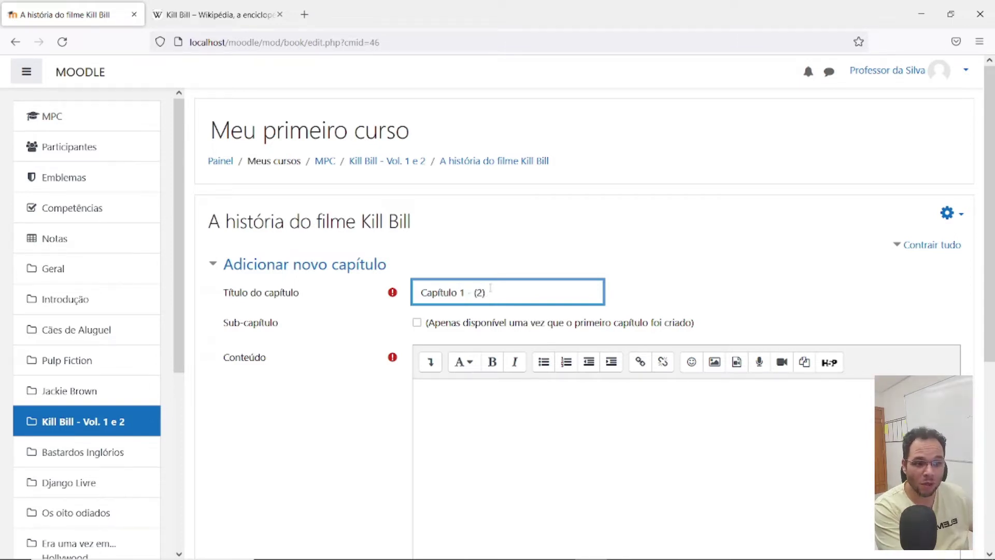
{"action": "key", "text": "shift+Left"}
{"action": "key", "text": "shift+Left"}
{"action": "key", "text": "shift+Left"}
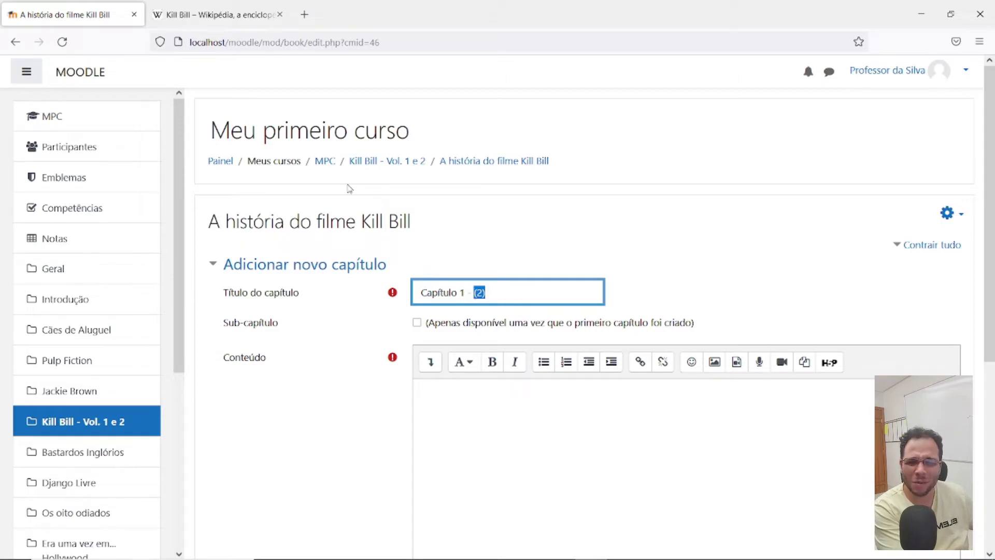
{"action": "left_click", "coordinate": [555, 265]}
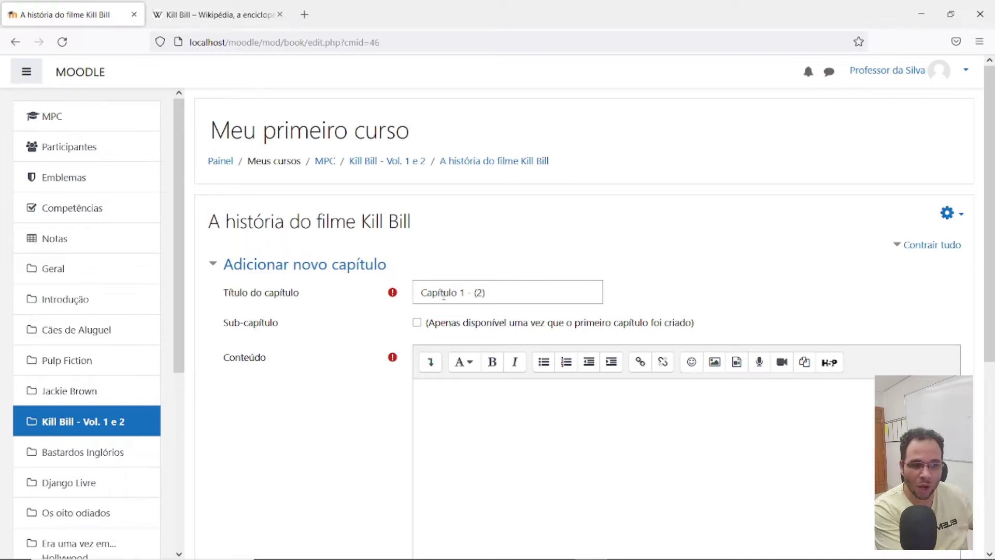
Search the web for "lorem ipsum" in a new tab and open the lipsum.com site.
{"action": "left_click", "coordinate": [304, 15]}
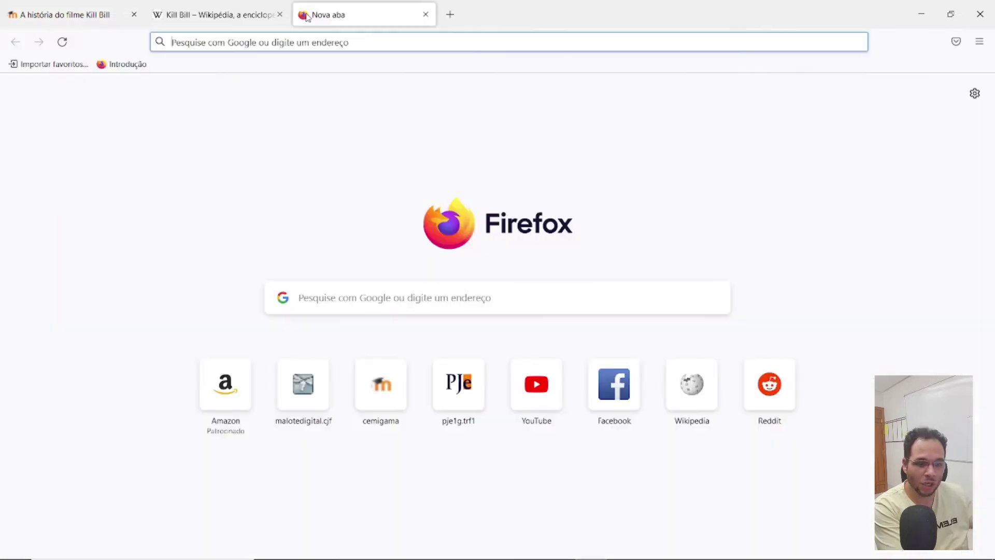
{"action": "type", "text": "lorem "}
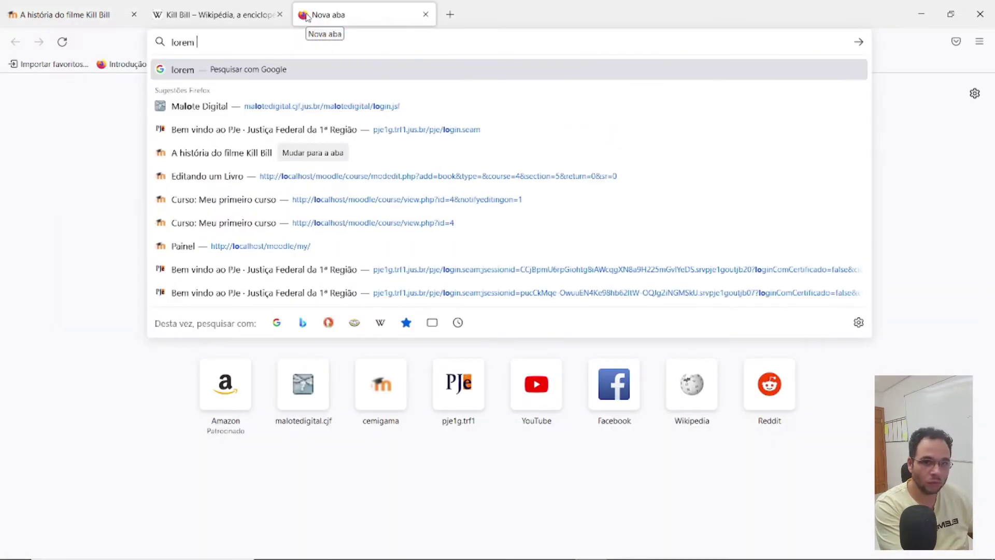
{"action": "type", "text": "ipsum"}
{"action": "key", "text": "Return"}
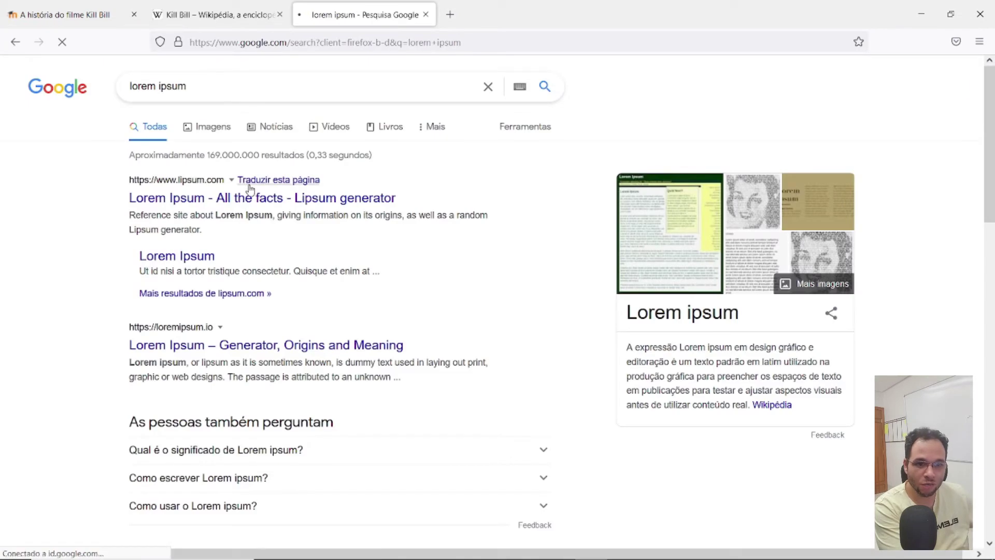
{"action": "left_click", "coordinate": [204, 207]}
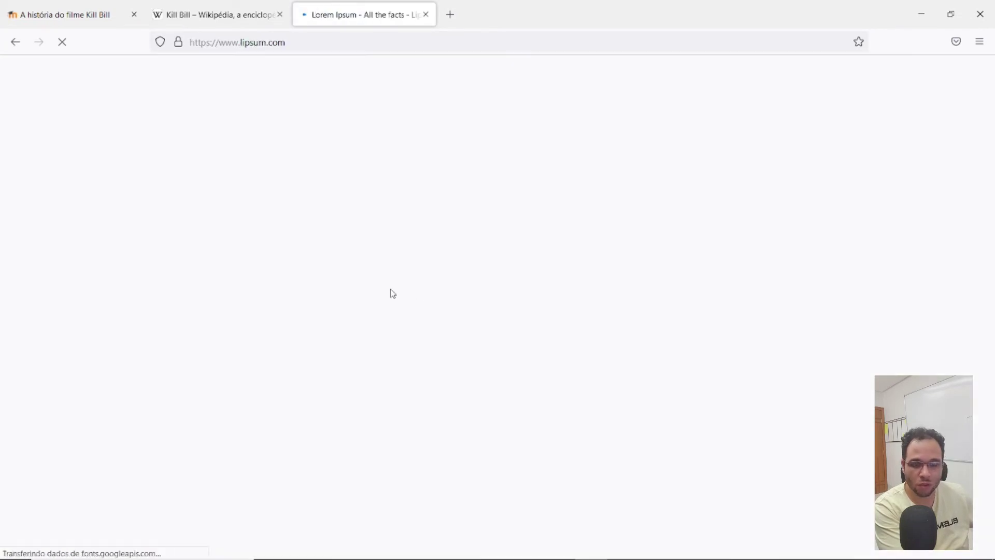
Generate 3 paragraphs of Lorem Ipsum placeholder text.
{"action": "scroll", "coordinate": [402, 295], "scroll_direction": "down", "scroll_amount": 10}
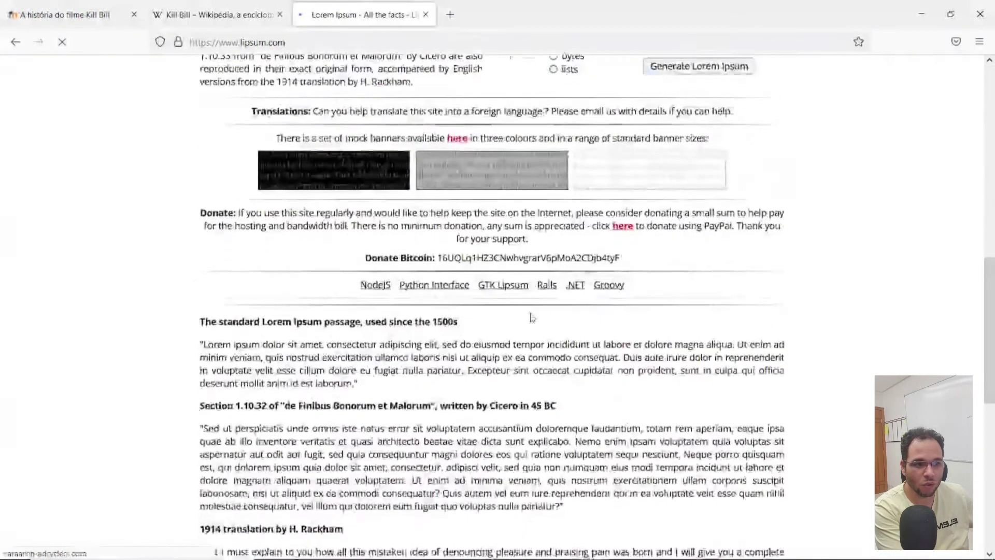
{"action": "scroll", "coordinate": [575, 294], "scroll_direction": "up", "scroll_amount": 4}
{"action": "double_click", "coordinate": [524, 254]}
{"action": "type", "text": "3"}
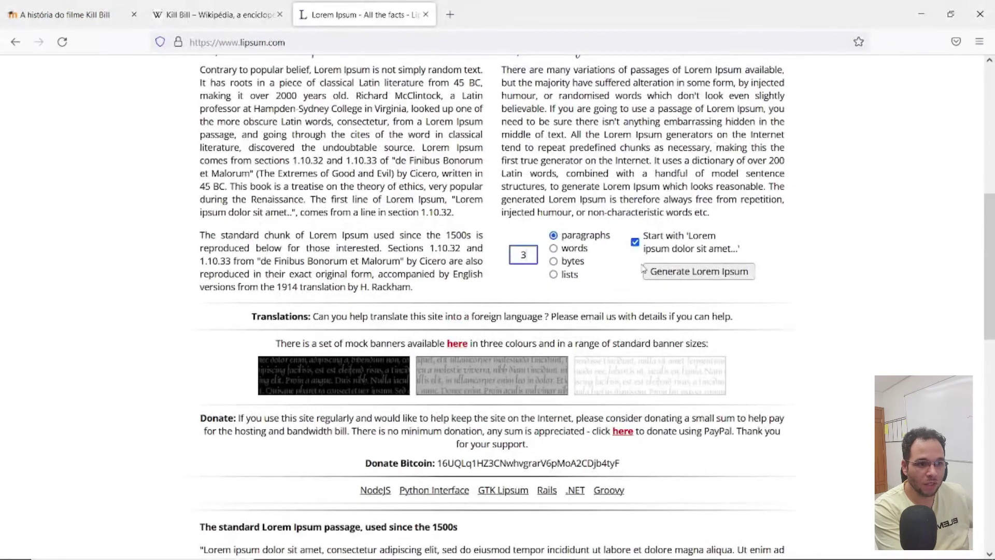
{"action": "scroll", "coordinate": [363, 363], "scroll_direction": "down", "scroll_amount": 2}
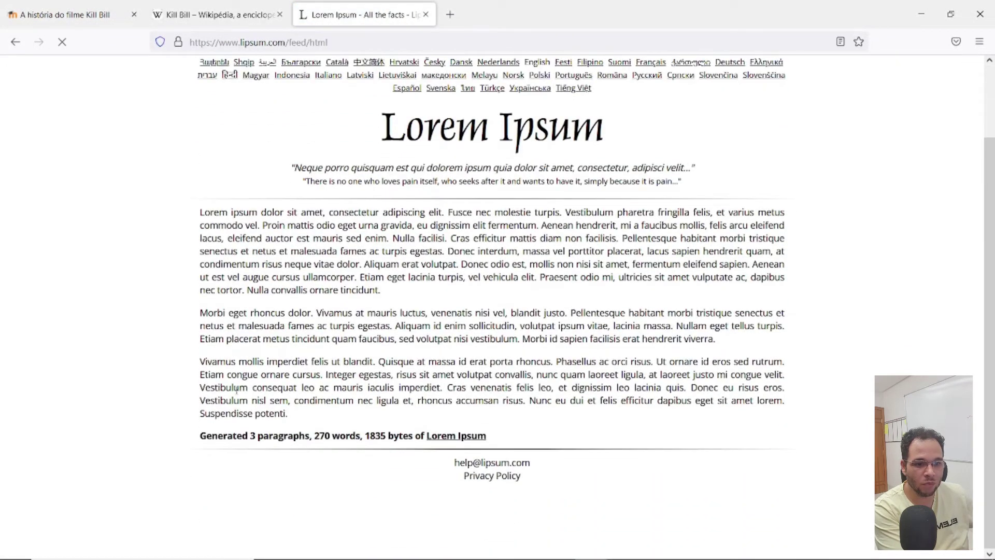
Copy the generated Lorem Ipsum paragraphs into the Conteúdo field of the Moodle chapter.
{"action": "left_click_drag", "start_coordinate": [299, 415], "coordinate": [296, 87]}
{"action": "key", "text": "ctrl+c"}
{"action": "left_click", "coordinate": [65, 15]}
{"action": "left_click", "coordinate": [650, 422]}
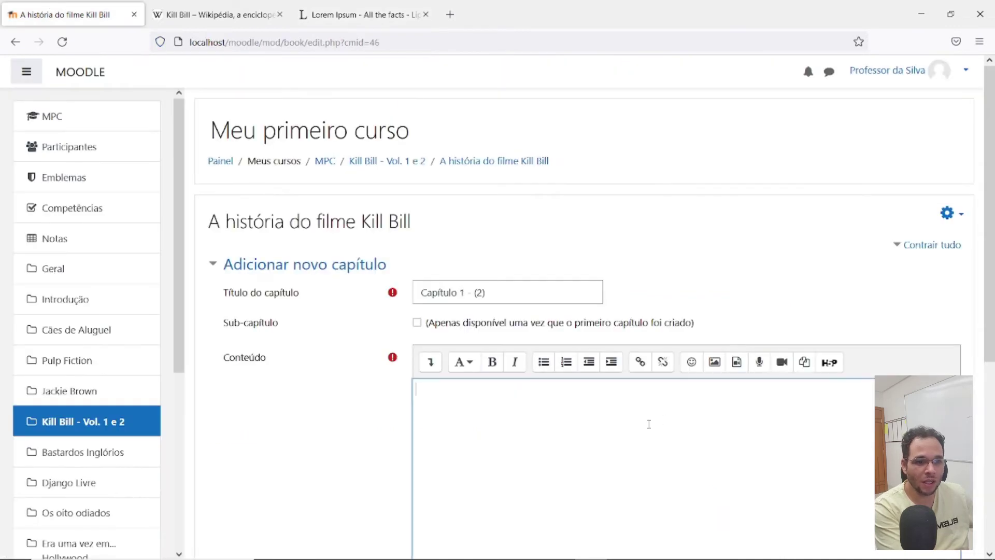
{"action": "key", "text": "ctrl+v"}
{"action": "scroll", "coordinate": [570, 363], "scroll_direction": "down", "scroll_amount": 3}
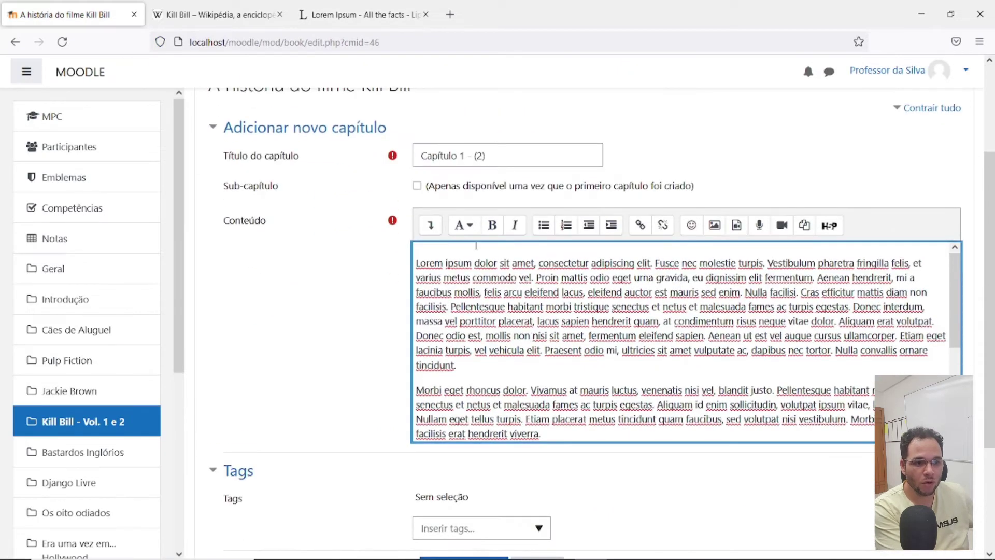
Show the content editor's extra formatting tools, review the chapter form, and save the chapter.
{"action": "left_click", "coordinate": [430, 226]}
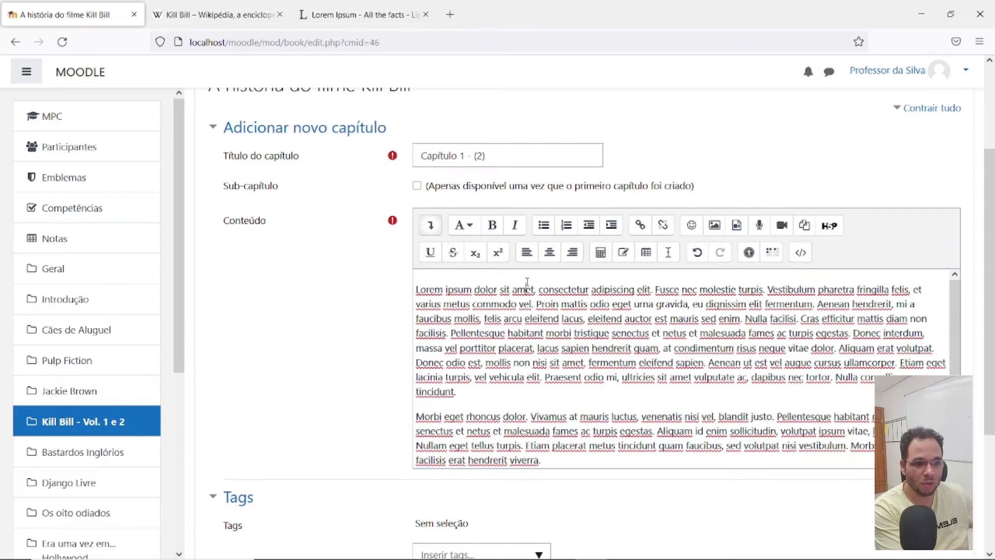
{"action": "scroll", "coordinate": [542, 328], "scroll_direction": "down", "scroll_amount": 3}
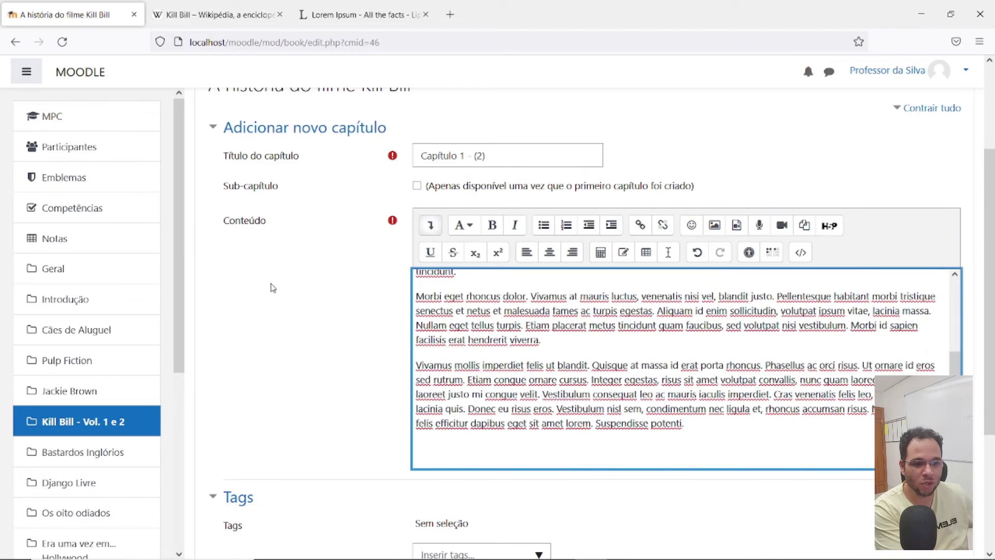
{"action": "scroll", "coordinate": [347, 282], "scroll_direction": "down", "scroll_amount": 3}
{"action": "scroll", "coordinate": [347, 282], "scroll_direction": "up", "scroll_amount": 5}
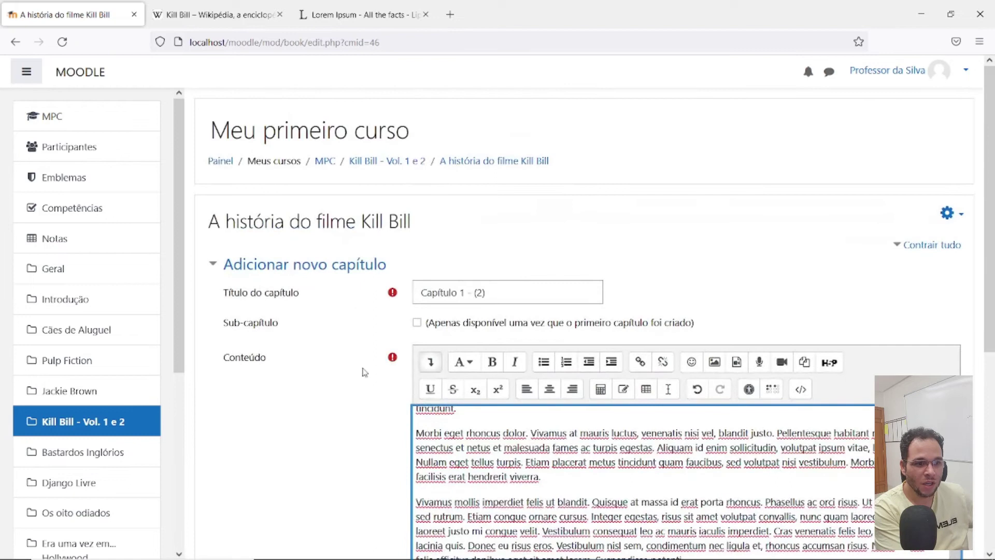
{"action": "scroll", "coordinate": [344, 421], "scroll_direction": "down", "scroll_amount": 1}
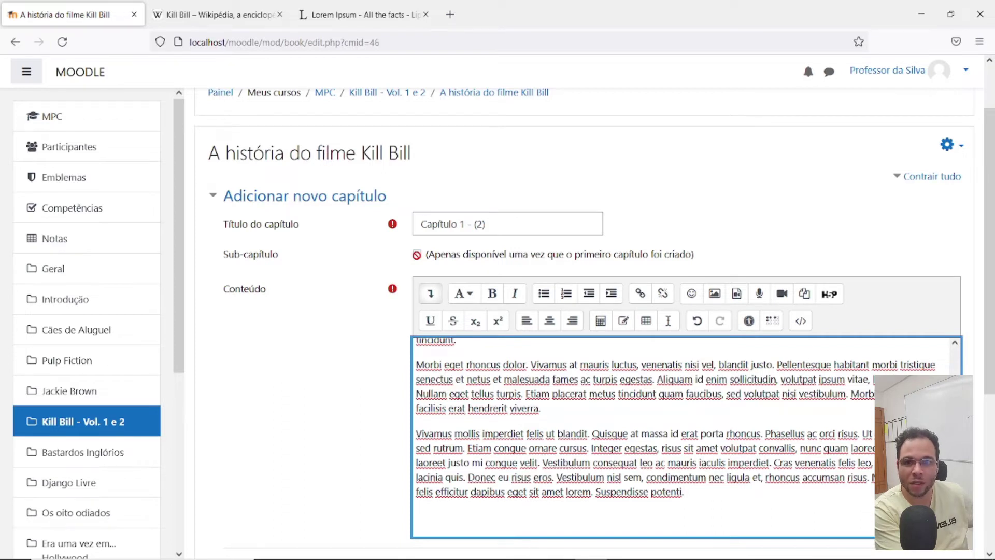
{"action": "scroll", "coordinate": [461, 311], "scroll_direction": "down", "scroll_amount": 5}
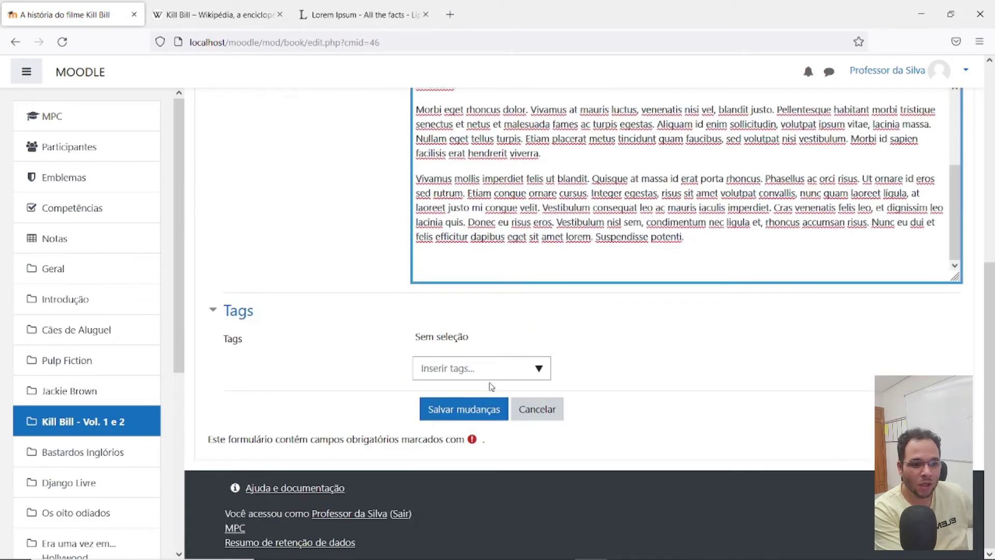
{"action": "left_click", "coordinate": [466, 409]}
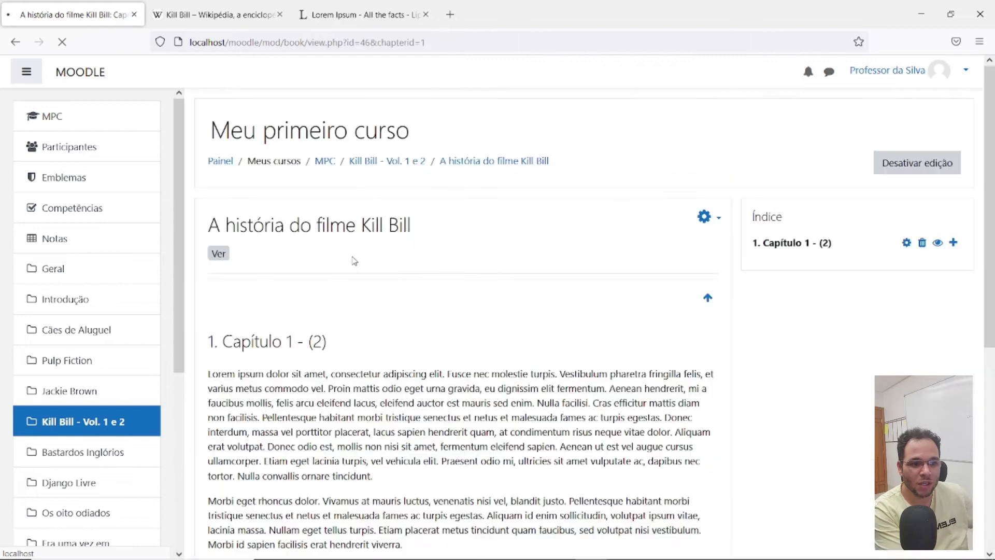
Review the saved chapter's text and its numbered entry in the book's Índice.
{"action": "scroll", "coordinate": [398, 258], "scroll_direction": "down", "scroll_amount": 4}
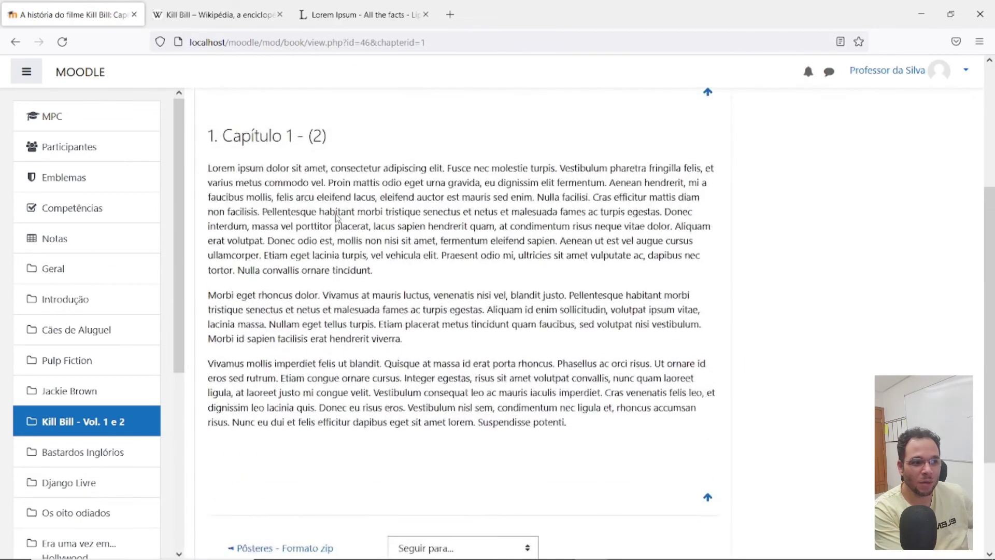
{"action": "scroll", "coordinate": [338, 220], "scroll_direction": "up", "scroll_amount": 4}
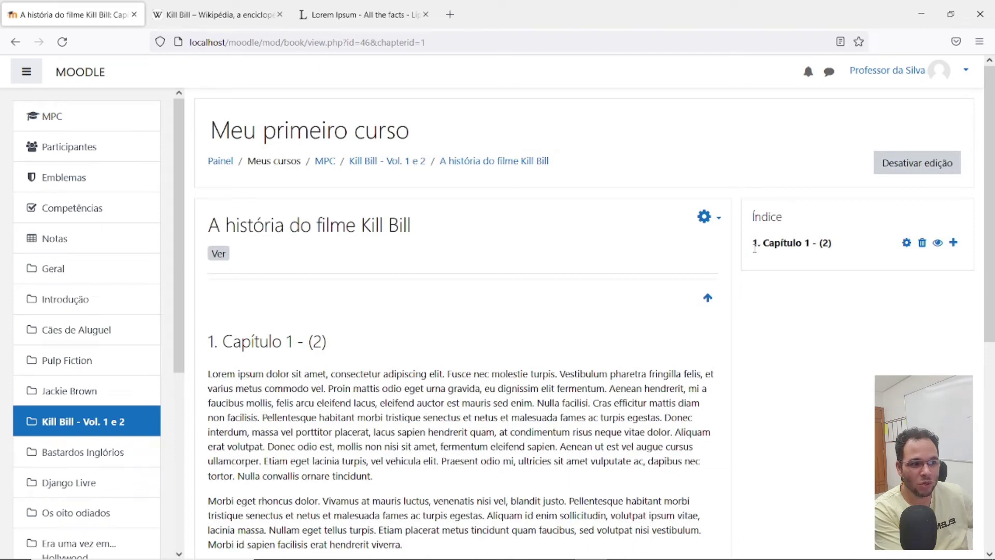
{"action": "left_click_drag", "start_coordinate": [754, 247], "coordinate": [761, 244]}
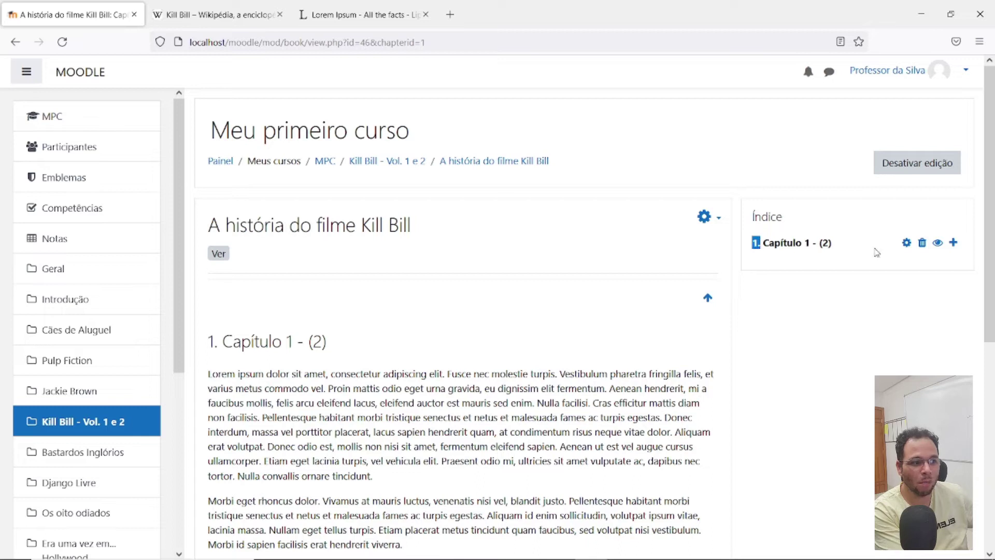
{"action": "scroll", "coordinate": [631, 253], "scroll_direction": "down", "scroll_amount": 3}
{"action": "scroll", "coordinate": [631, 254], "scroll_direction": "down", "scroll_amount": 3}
{"action": "scroll", "coordinate": [631, 253], "scroll_direction": "up", "scroll_amount": 10}
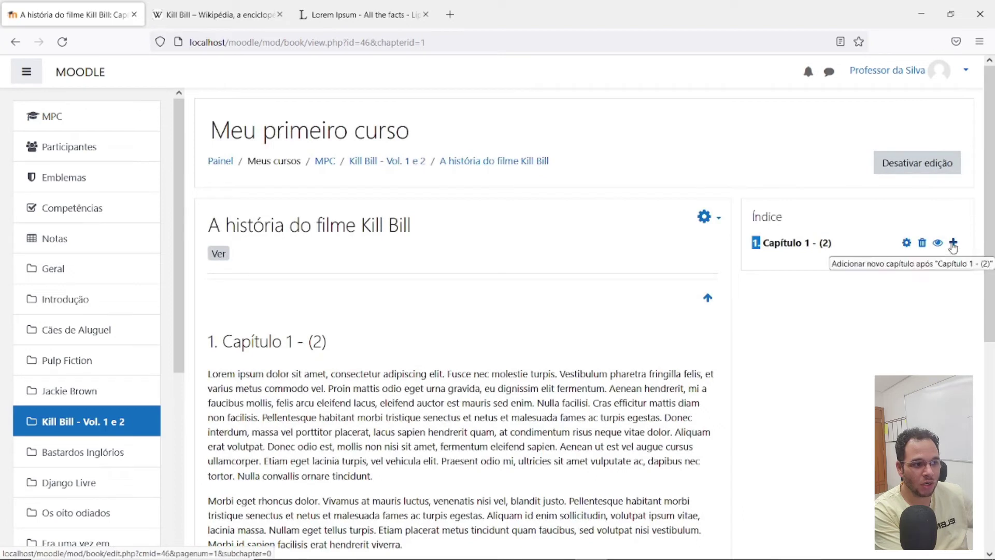
Add a main chapter after Capítulo 1 - (2), titled "A Noiva Ensangüentada" with the name copied from the Wikipedia chapter table.
{"action": "left_click", "coordinate": [953, 242]}
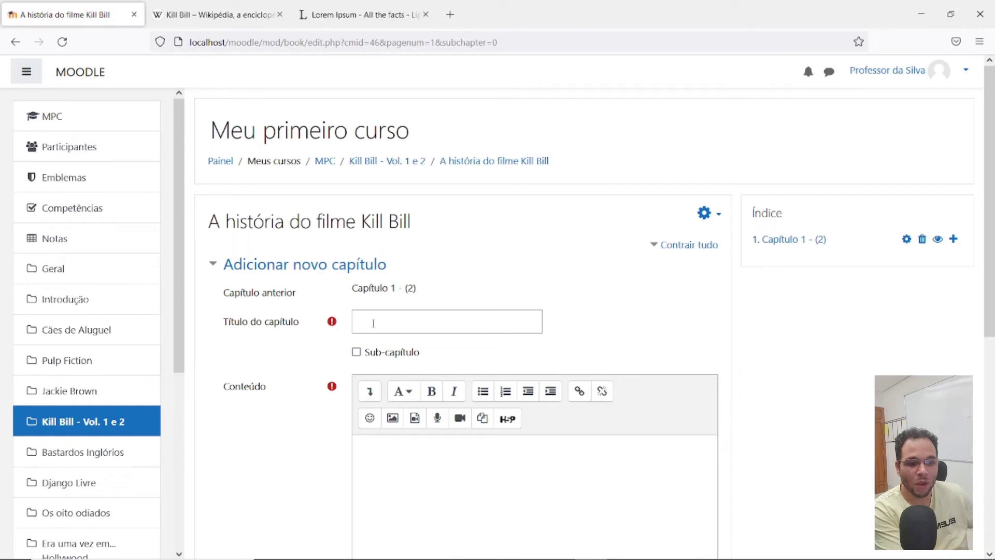
{"action": "left_click", "coordinate": [357, 353]}
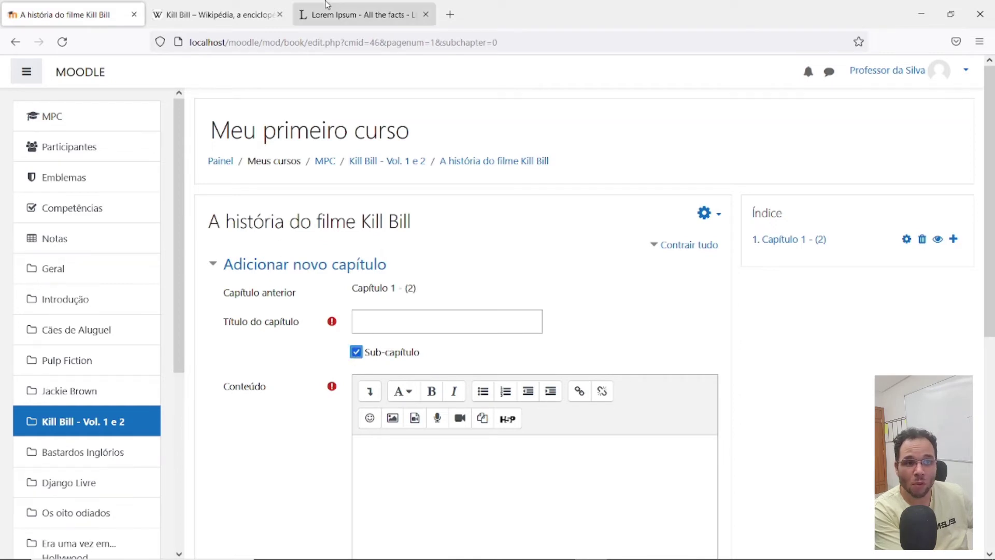
{"action": "left_click", "coordinate": [358, 15]}
{"action": "left_click", "coordinate": [103, 14]}
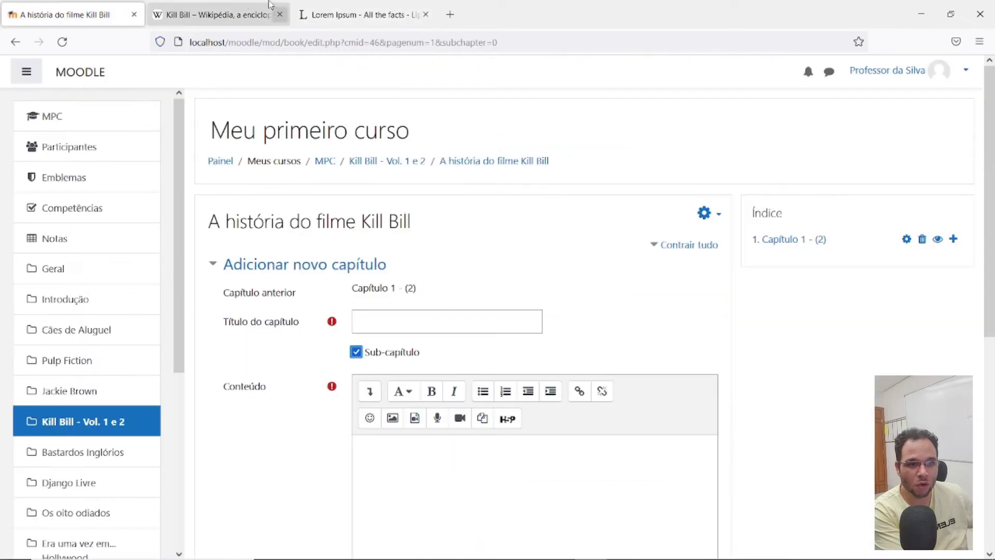
{"action": "left_click", "coordinate": [217, 14]}
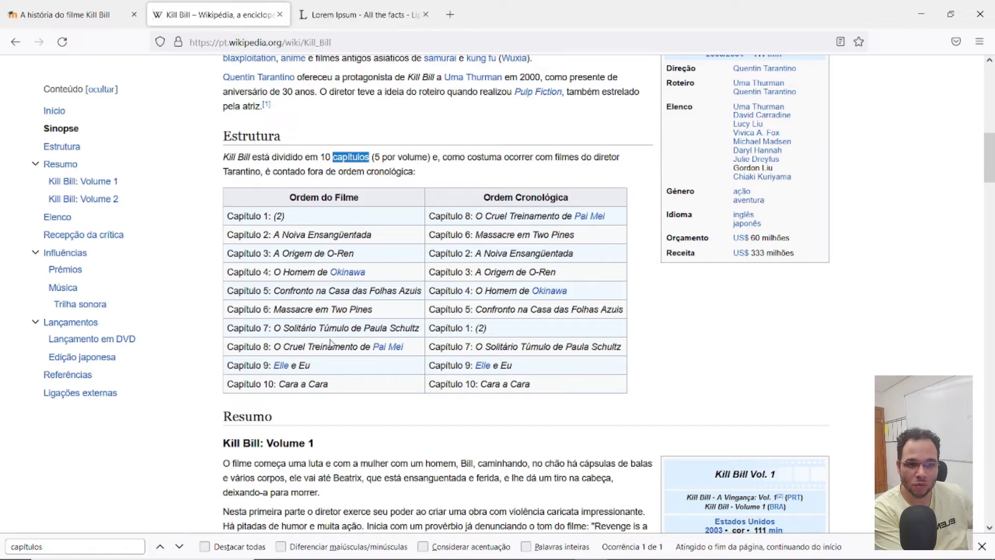
{"action": "left_click_drag", "start_coordinate": [371, 235], "coordinate": [278, 236]}
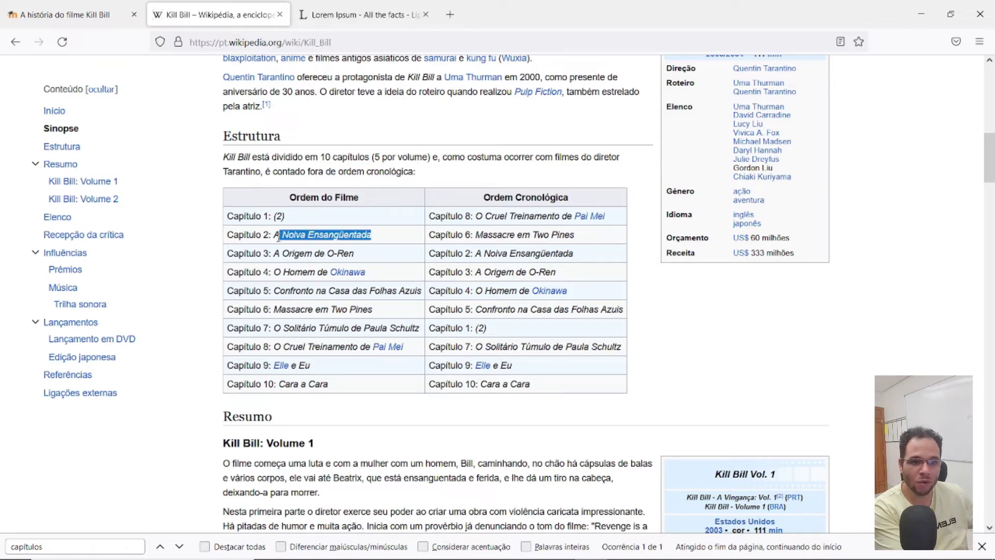
{"action": "left_click", "coordinate": [72, 15]}
{"action": "left_click", "coordinate": [388, 330]}
{"action": "key", "text": "ctrl+v"}
{"action": "left_click", "coordinate": [356, 352]}
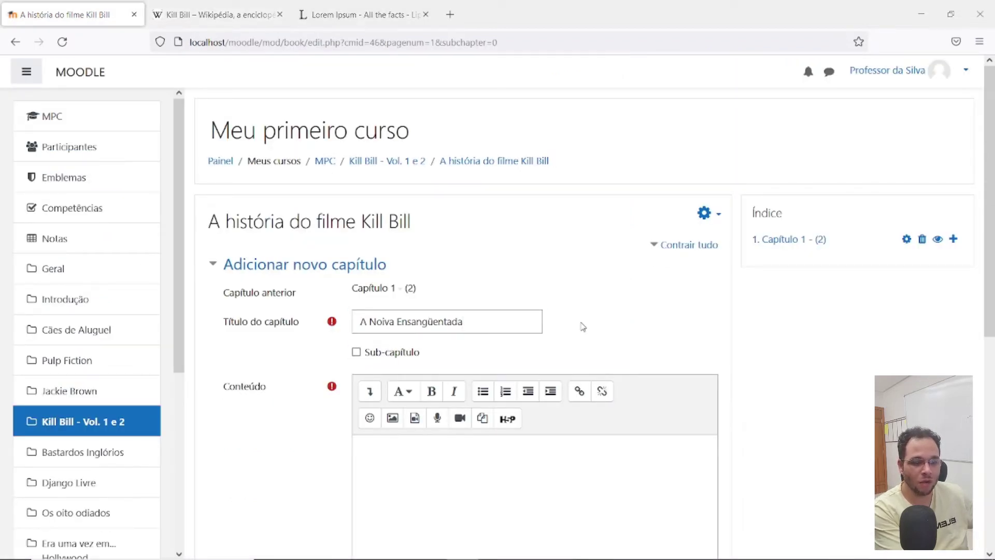
Fill the new chapter's Conteúdo with the three Lorem Ipsum paragraphs and save the chapter.
{"action": "left_click", "coordinate": [354, 12]}
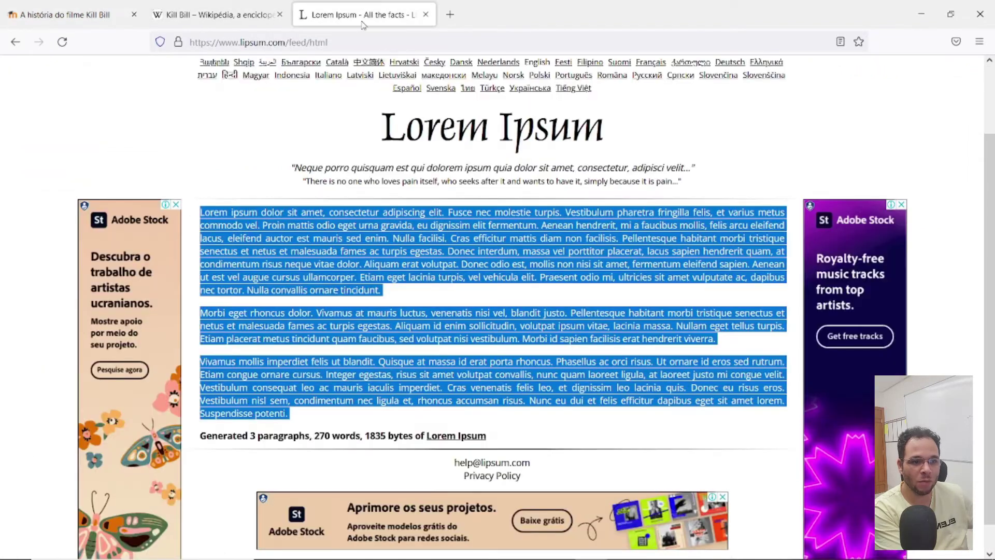
{"action": "left_click", "coordinate": [218, 15]}
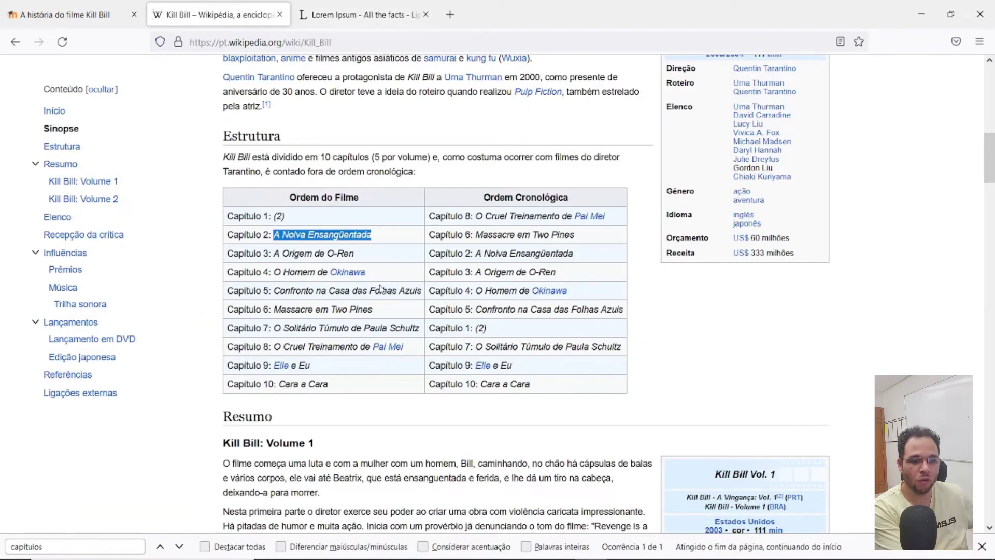
{"action": "left_click", "coordinate": [49, 11]}
{"action": "left_click", "coordinate": [409, 456]}
{"action": "key", "text": "ctrl+v"}
{"action": "scroll", "coordinate": [524, 309], "scroll_direction": "down", "scroll_amount": 7}
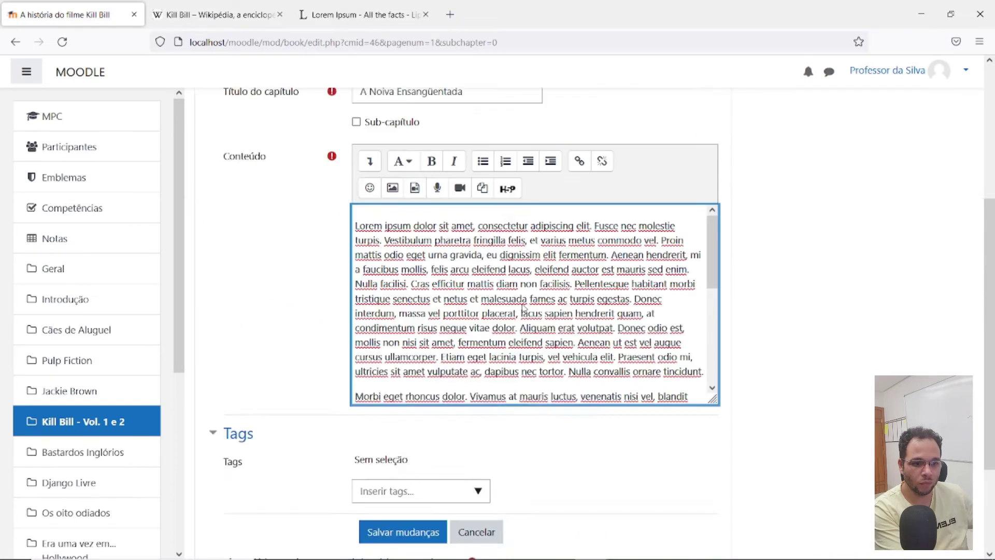
{"action": "left_click", "coordinate": [440, 395]}
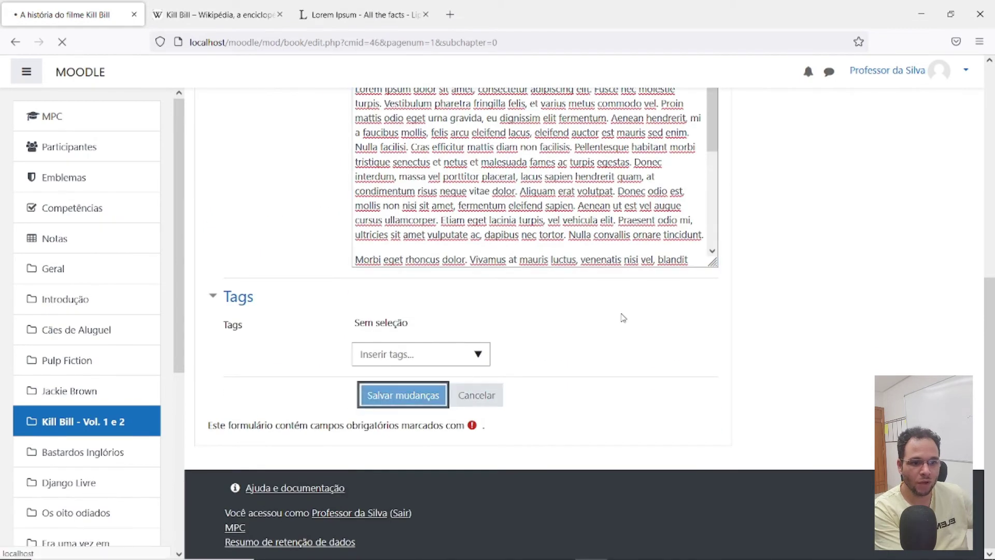
{"action": "scroll", "coordinate": [622, 314], "scroll_direction": "up", "scroll_amount": 3}
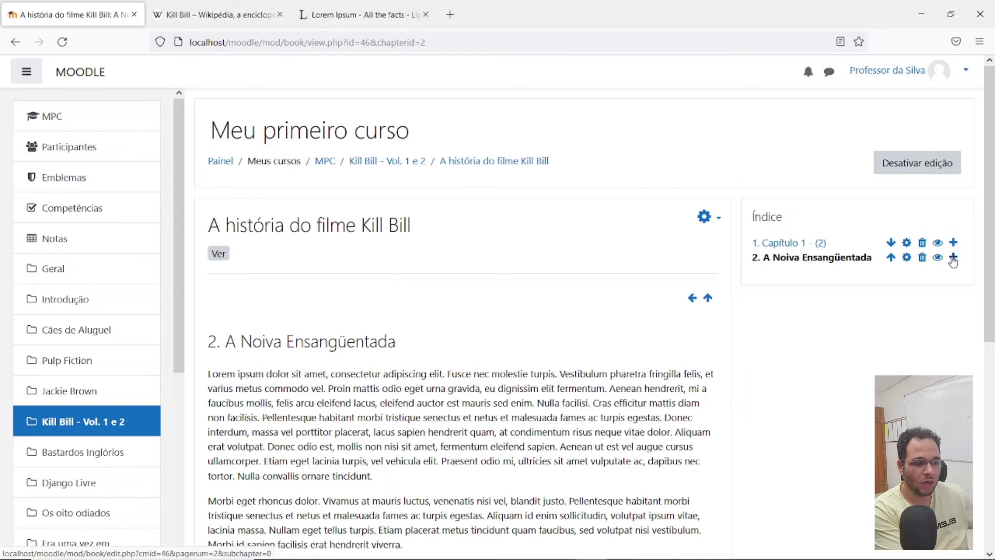
Start a new chapter after A Noiva Ensangüentada, titled "O motivo da noiva estar ensanguentada", and mark it as a Sub-capítulo.
{"action": "left_click", "coordinate": [953, 259]}
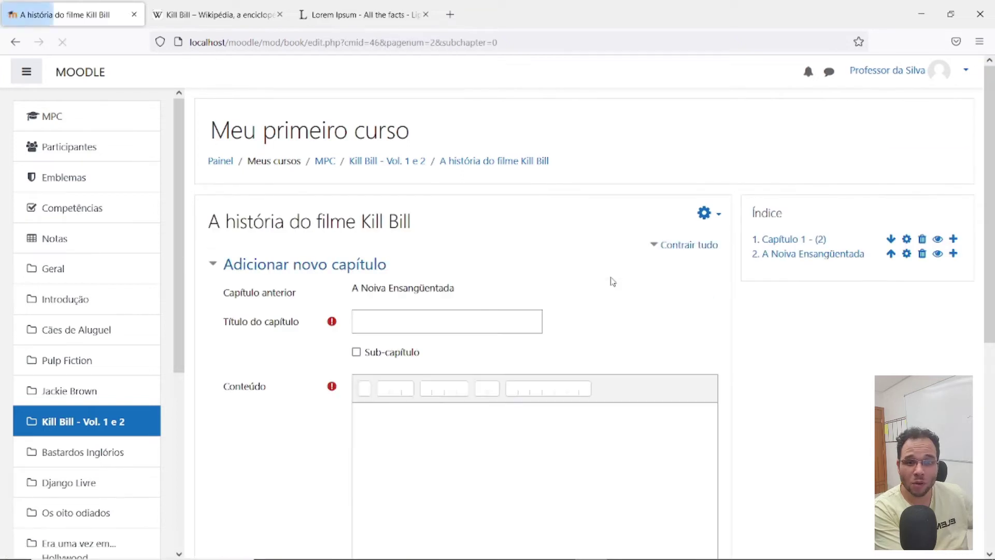
{"action": "left_click", "coordinate": [363, 321]}
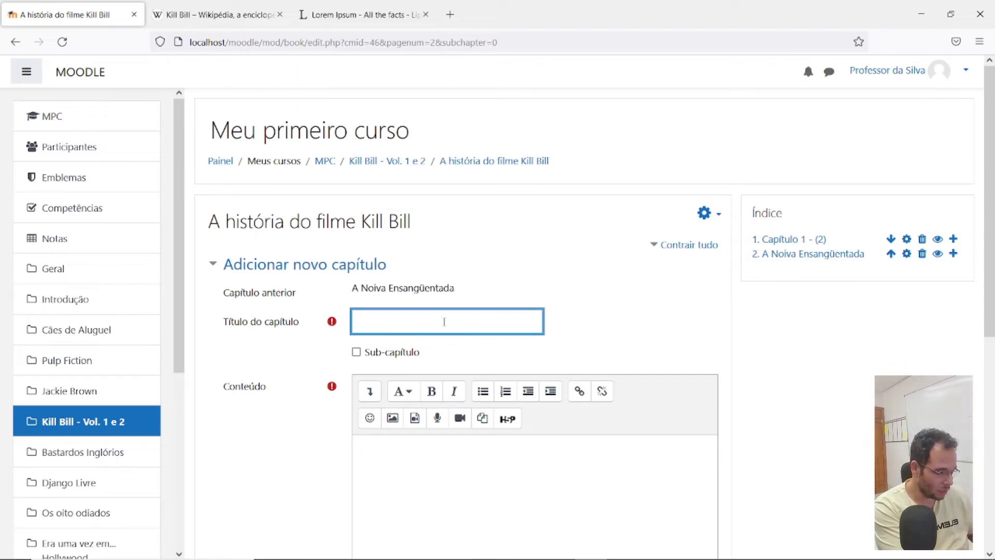
{"action": "type", "text": "O motivo da noiva é"}
{"action": "type", "text": "star s"}
{"action": "key", "text": "BackSpace"}
{"action": "type", "text": "ensanguentada"}
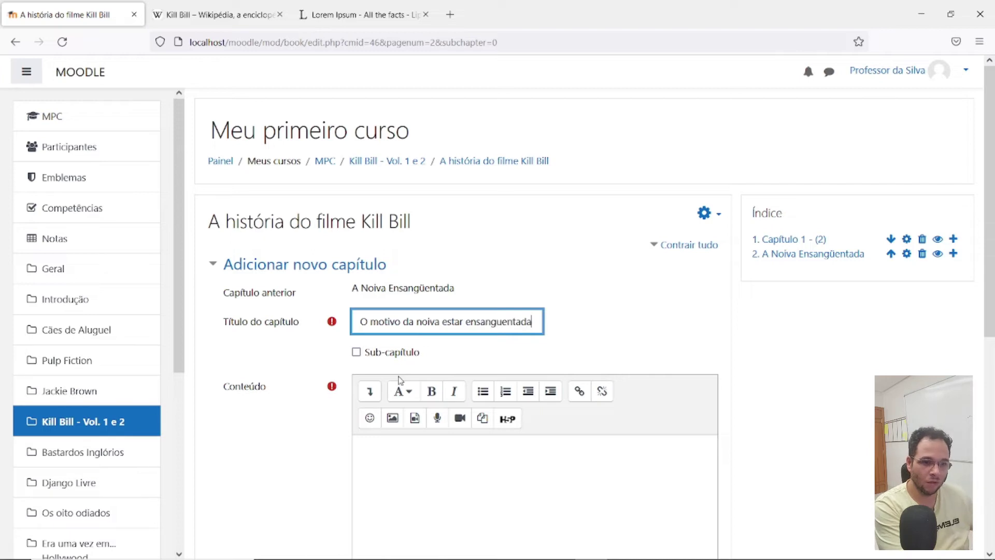
{"action": "left_click", "coordinate": [356, 352]}
Paste the Lorem Ipsum text into the sub-chapter's Conteúdo and save the sub-chapter.
{"action": "left_click", "coordinate": [454, 461]}
{"action": "key", "text": "ctrl+v"}
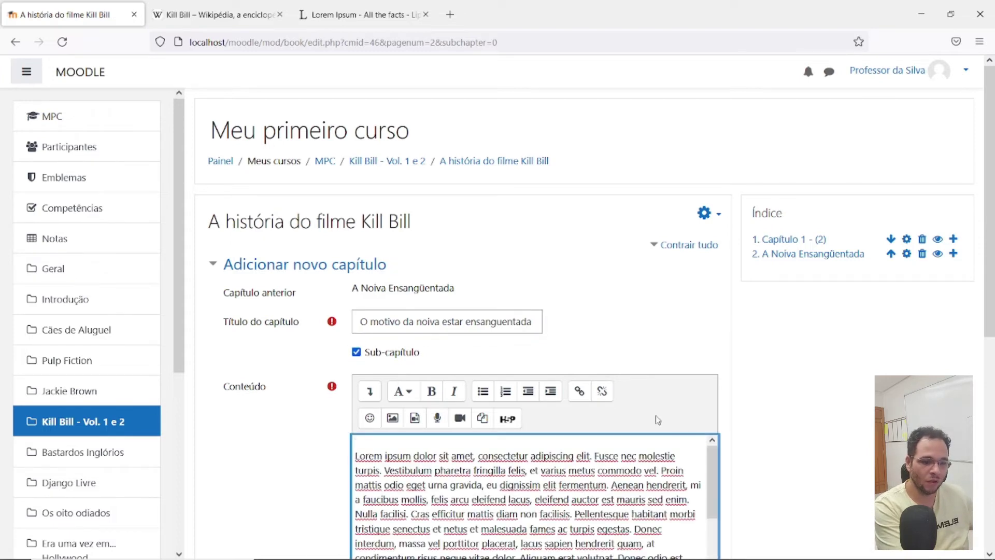
{"action": "scroll", "coordinate": [655, 418], "scroll_direction": "down", "scroll_amount": 7}
{"action": "left_click", "coordinate": [368, 399]}
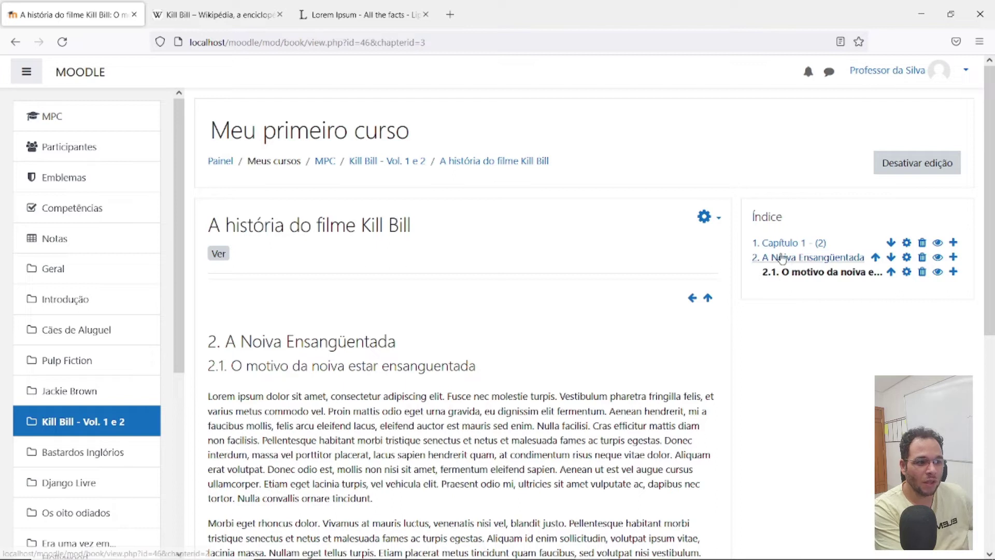
Rename the chapter A Noiva Ensangüentada as "Capítulo 2 - A Noiva Ensangüentada" and save the change.
{"action": "left_click", "coordinate": [906, 257]}
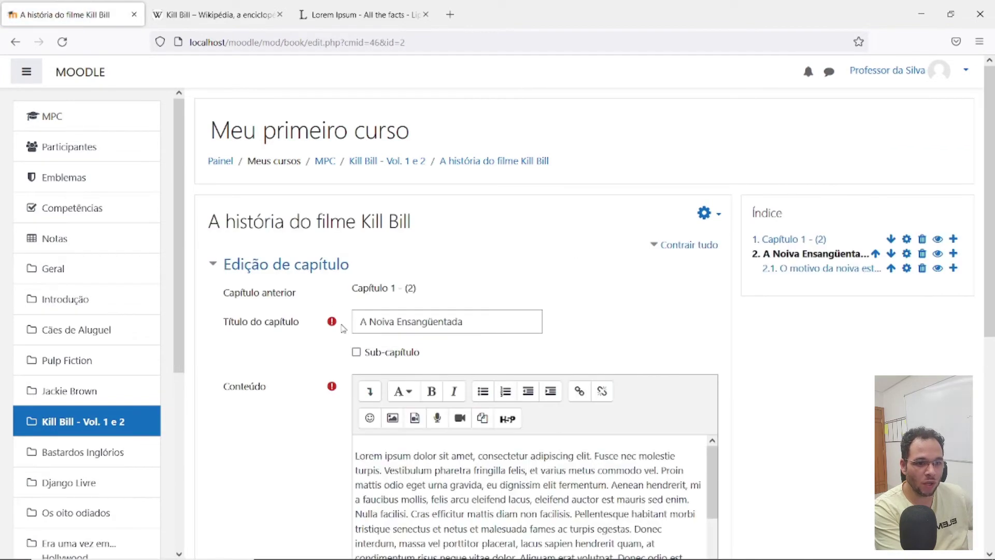
{"action": "left_click", "coordinate": [359, 321]}
{"action": "type", "text": "Cap"}
{"action": "type", "text": "í"}
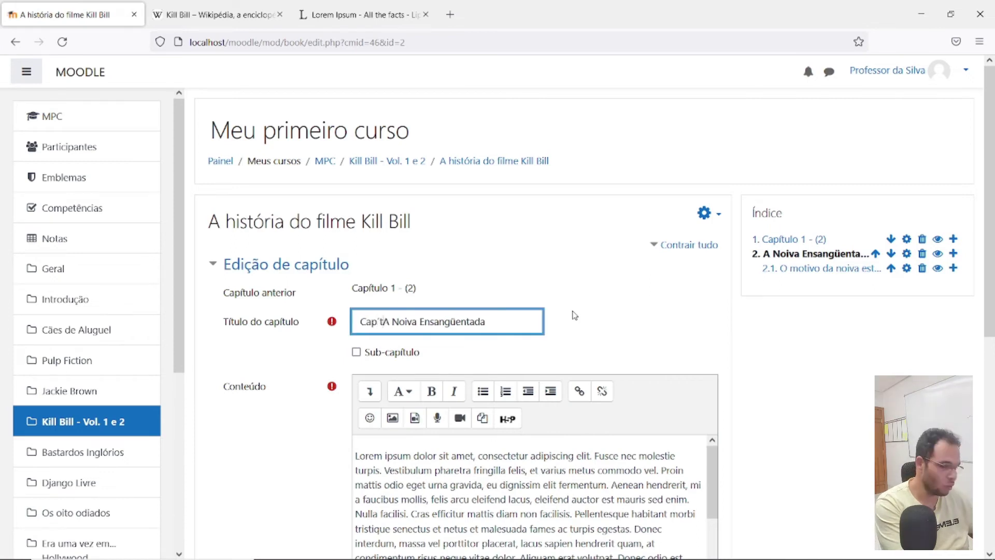
{"action": "key", "text": "BackSpace"}
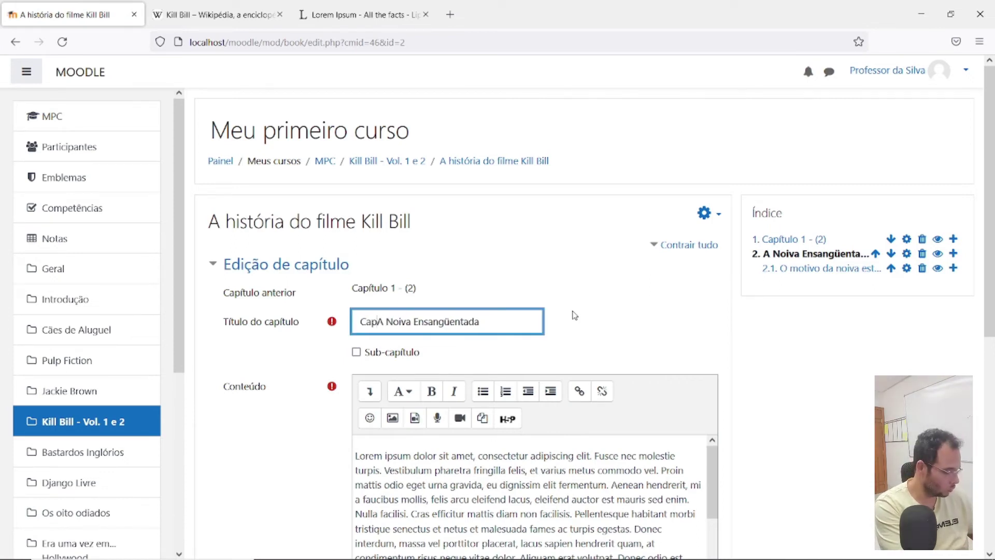
{"action": "type", "text": "ítulo 2 -"}
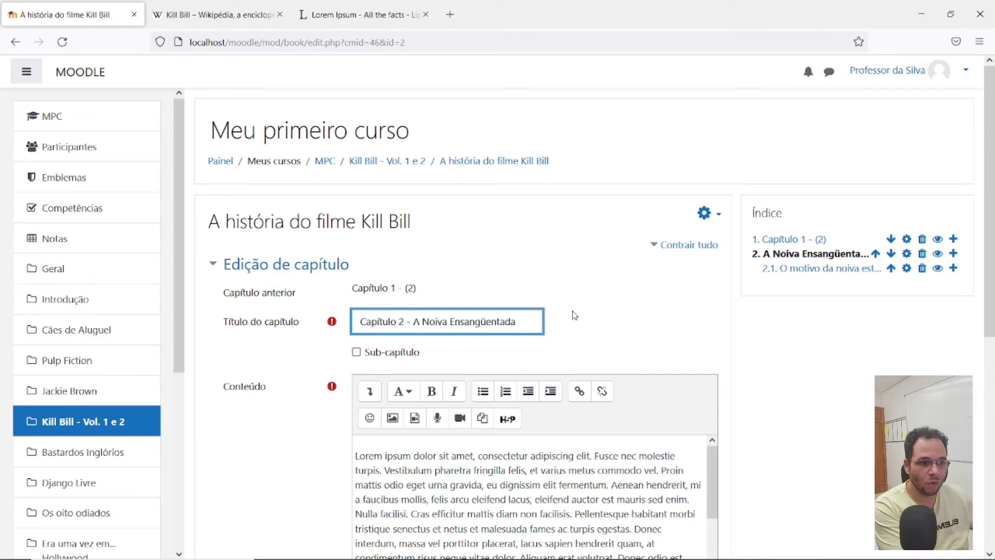
{"action": "scroll", "coordinate": [575, 315], "scroll_direction": "down", "scroll_amount": 7}
{"action": "left_click", "coordinate": [406, 394]}
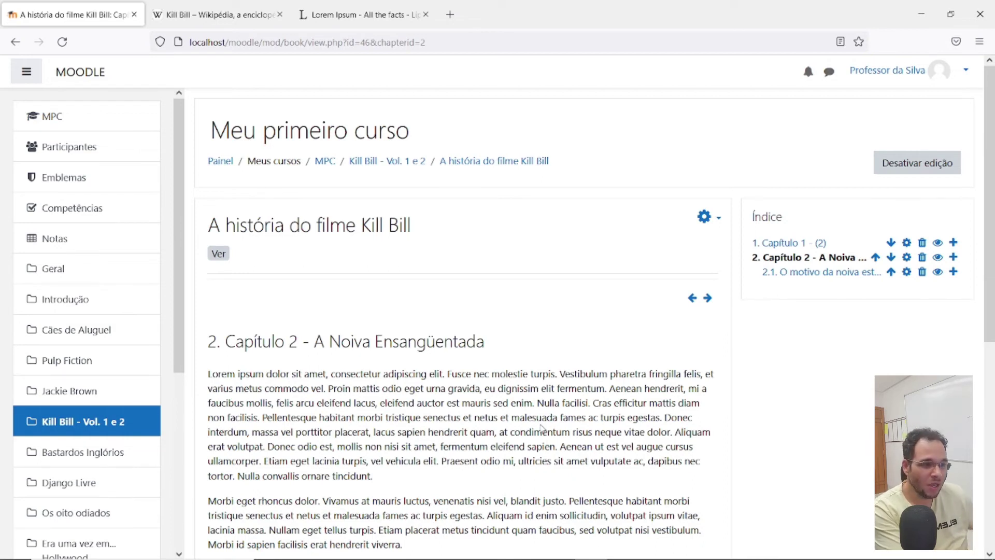
Delete the sub-chapter "O motivo da noiva estar ensanguentada" from the book.
{"action": "left_click", "coordinate": [922, 273]}
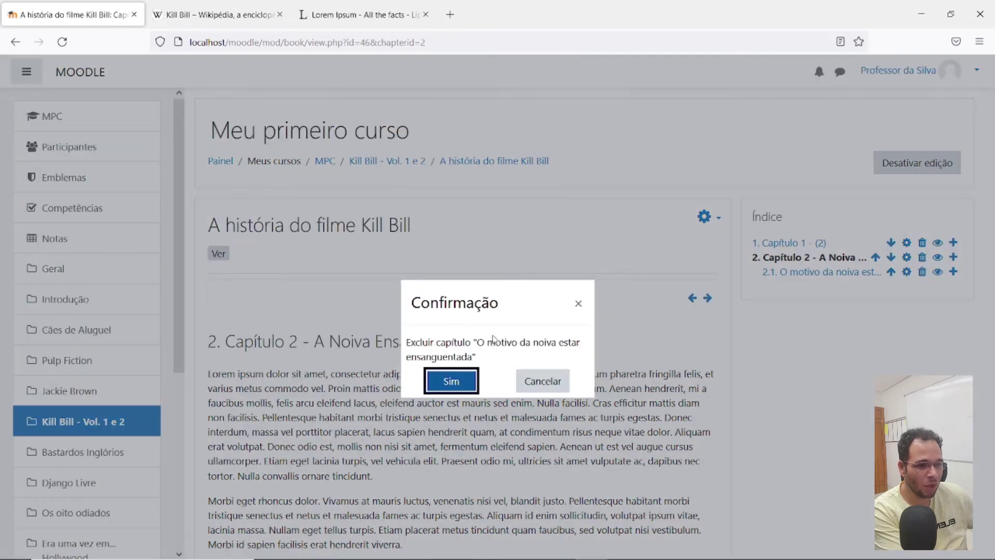
{"action": "left_click", "coordinate": [453, 380]}
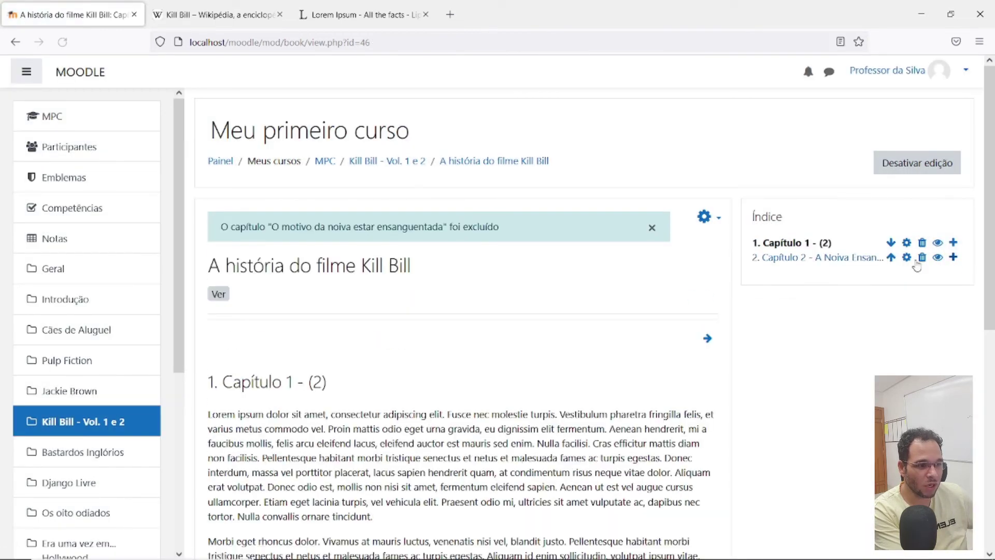
Start a chapter after Capítulo 2 titled "Capítulo 3 - A Origem de O-Ren", copying the name from the Wikipedia table.
{"action": "left_click", "coordinate": [954, 257]}
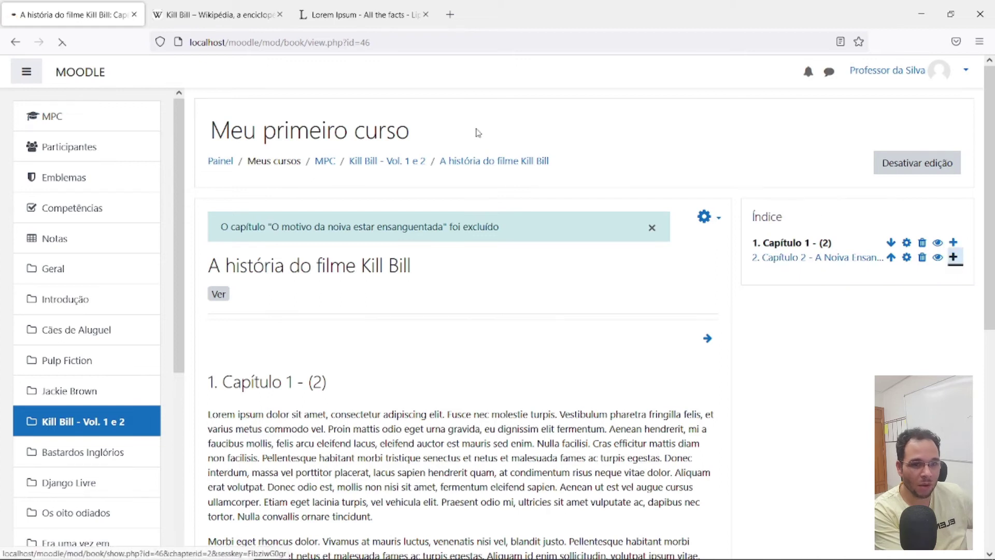
{"action": "left_click", "coordinate": [195, 15]}
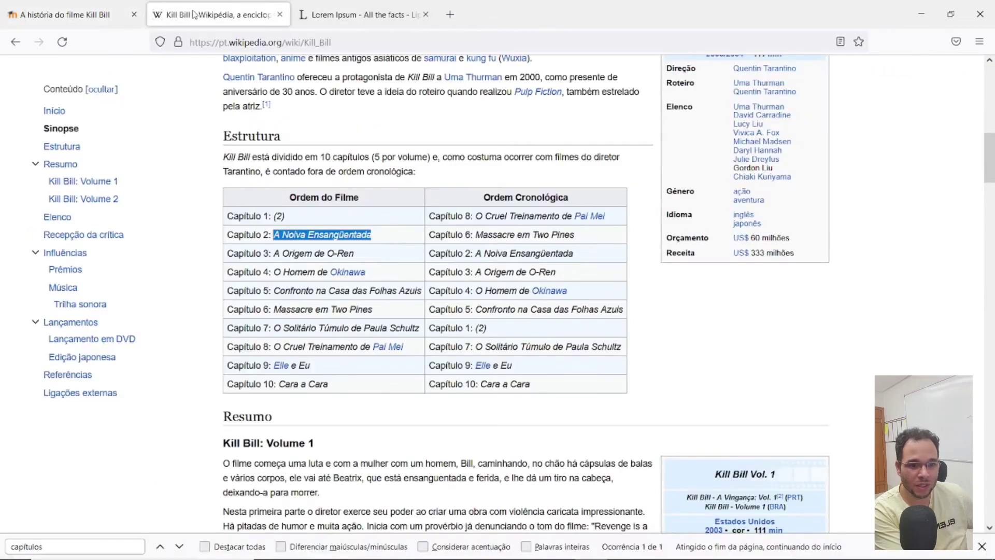
{"action": "left_click_drag", "start_coordinate": [354, 254], "coordinate": [275, 255]}
{"action": "key", "text": "ctrl+c"}
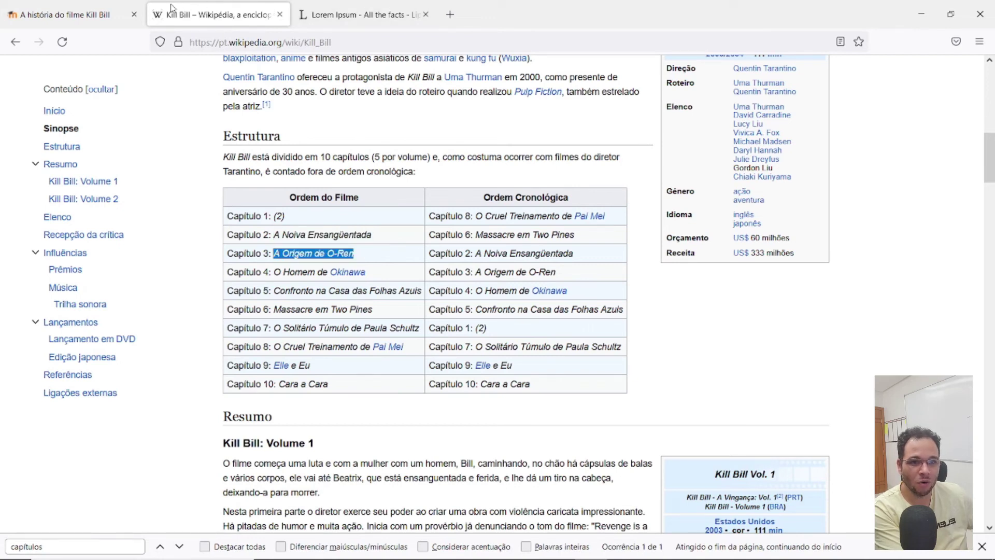
{"action": "left_click", "coordinate": [104, 14]}
{"action": "left_click", "coordinate": [399, 319]}
{"action": "key", "text": "ctrl+v"}
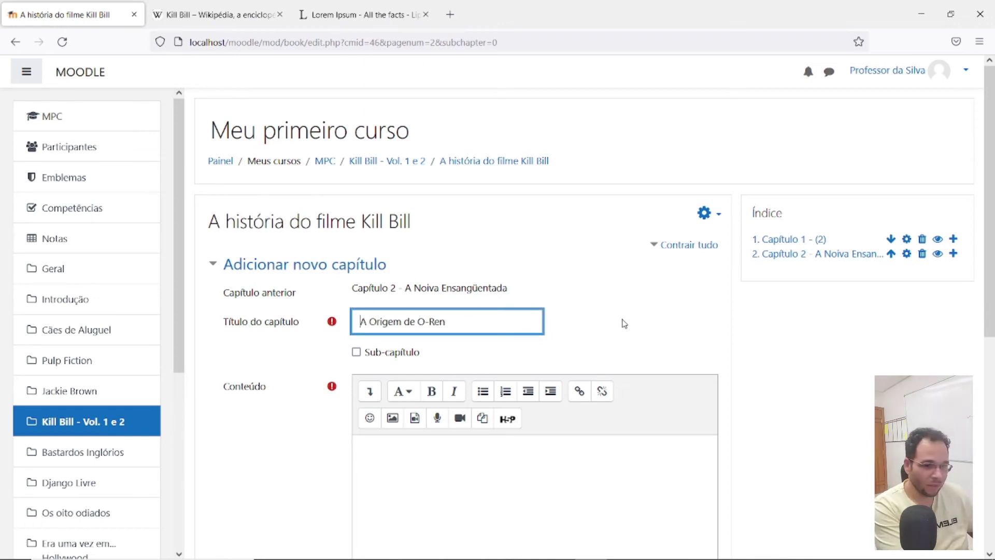
{"action": "type", "text": "Capítulo 3 -"}
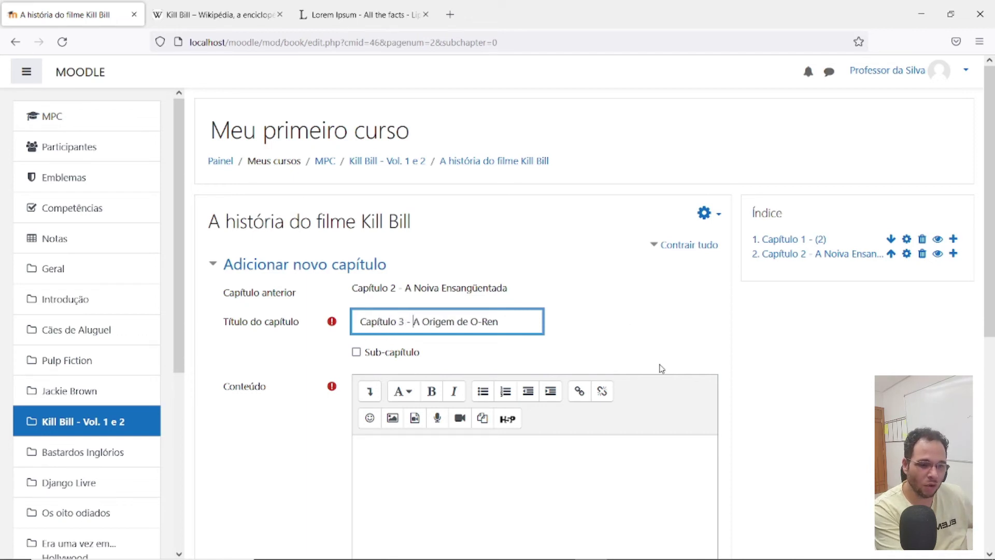
Paste the Lorem Ipsum text into Capítulo 3's Conteúdo, save the chapter, and look over its saved page.
{"action": "scroll", "coordinate": [580, 327], "scroll_direction": "down", "scroll_amount": 1}
{"action": "left_click", "coordinate": [232, 12]}
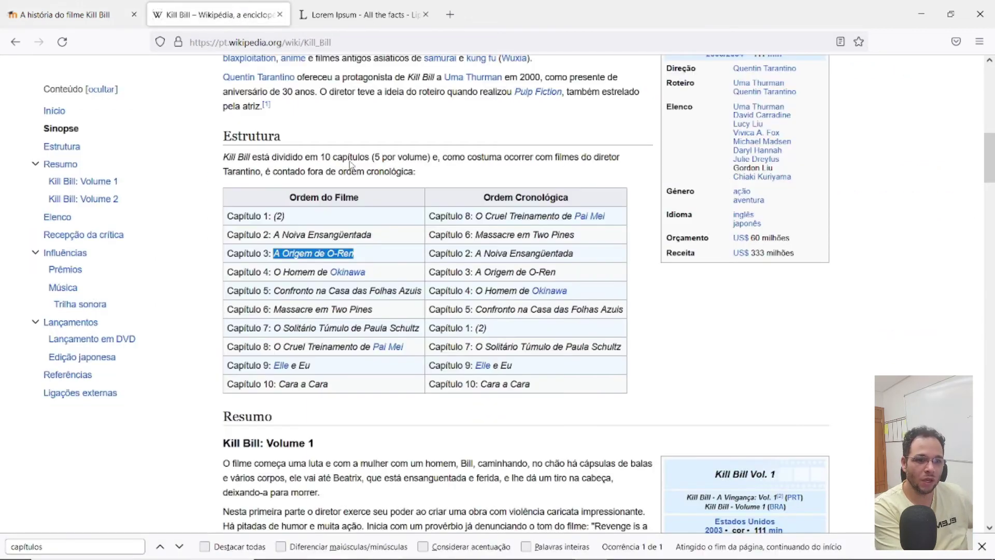
{"action": "left_click", "coordinate": [363, 15]}
{"action": "left_click", "coordinate": [79, 6]}
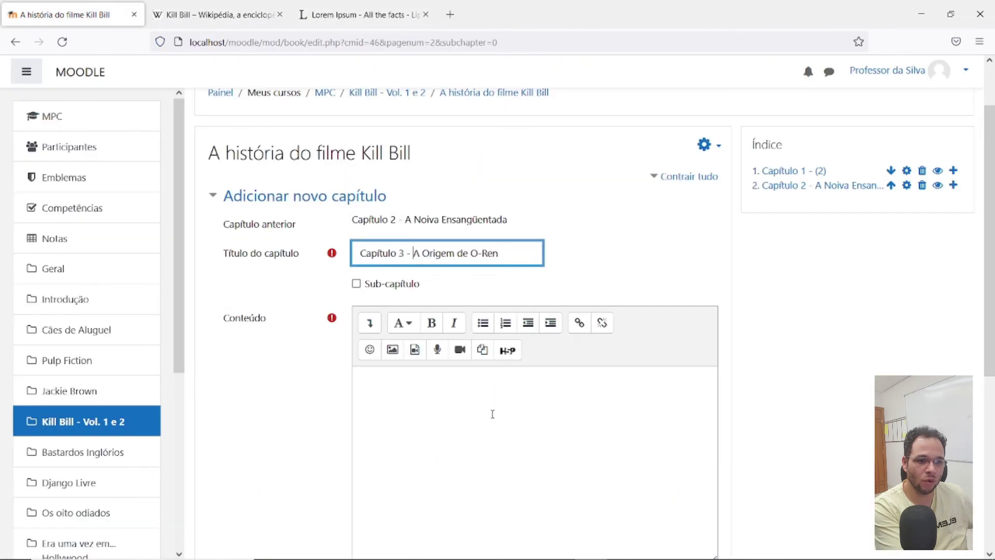
{"action": "left_click", "coordinate": [493, 413]}
{"action": "key", "text": "ctrl+v"}
{"action": "scroll", "coordinate": [562, 381], "scroll_direction": "down", "scroll_amount": 5}
{"action": "left_click", "coordinate": [403, 395]}
{"action": "scroll", "coordinate": [638, 303], "scroll_direction": "down", "scroll_amount": 5}
{"action": "scroll", "coordinate": [637, 303], "scroll_direction": "up", "scroll_amount": 5}
{"action": "scroll", "coordinate": [674, 313], "scroll_direction": "down", "scroll_amount": 5}
{"action": "scroll", "coordinate": [663, 314], "scroll_direction": "up", "scroll_amount": 5}
{"action": "scroll", "coordinate": [463, 350], "scroll_direction": "down", "scroll_amount": 3}
{"action": "scroll", "coordinate": [463, 350], "scroll_direction": "down", "scroll_amount": 3}
{"action": "scroll", "coordinate": [440, 337], "scroll_direction": "up", "scroll_amount": 6}
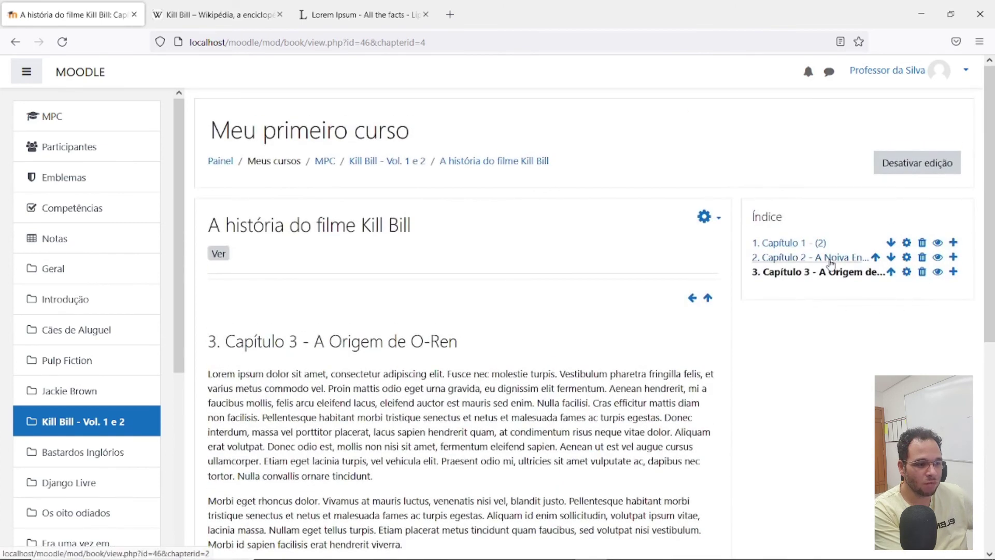
Move Capítulo 3 above Capítulo 2 in the book's Índice and back to third place, and hide Capítulo 3.
{"action": "left_click", "coordinate": [892, 274]}
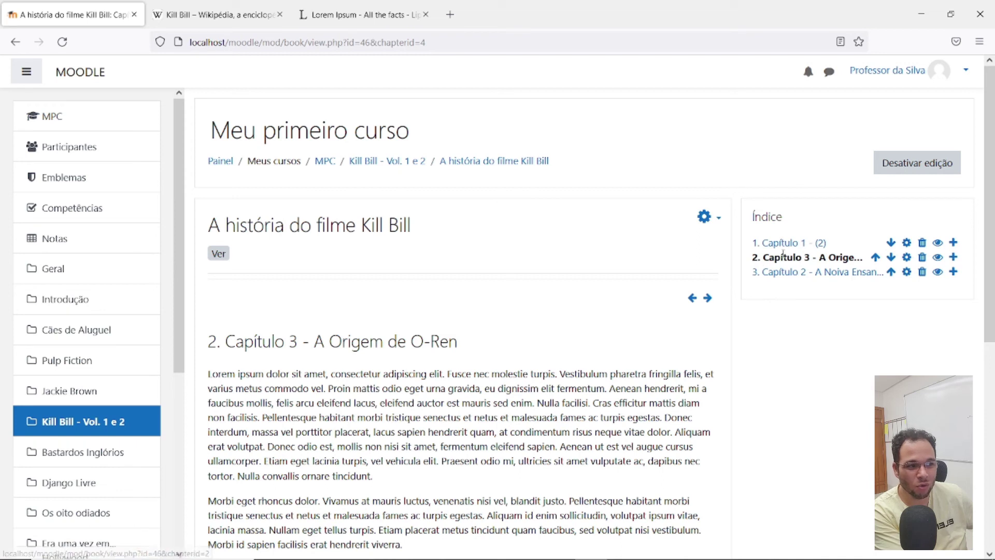
{"action": "left_click", "coordinate": [892, 258]}
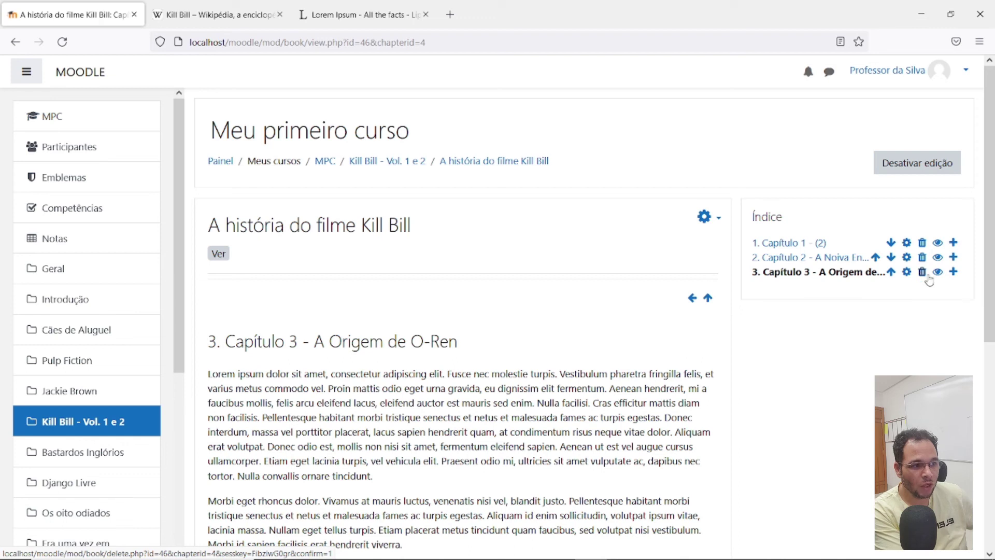
{"action": "left_click", "coordinate": [938, 272]}
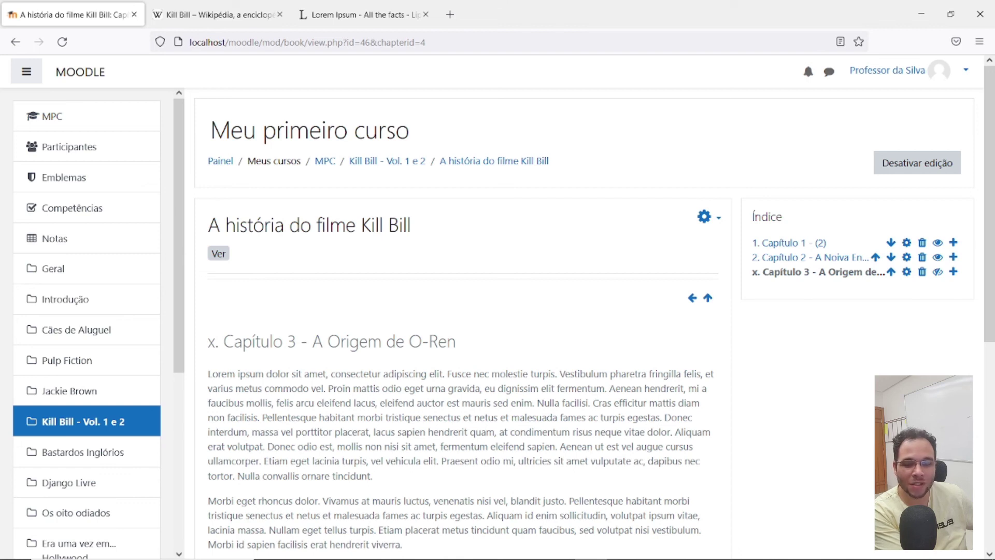
Review the edit form of the hidden Capítulo 3 and leave it without saving changes.
{"action": "left_click", "coordinate": [908, 277]}
{"action": "scroll", "coordinate": [524, 276], "scroll_direction": "down", "scroll_amount": 5}
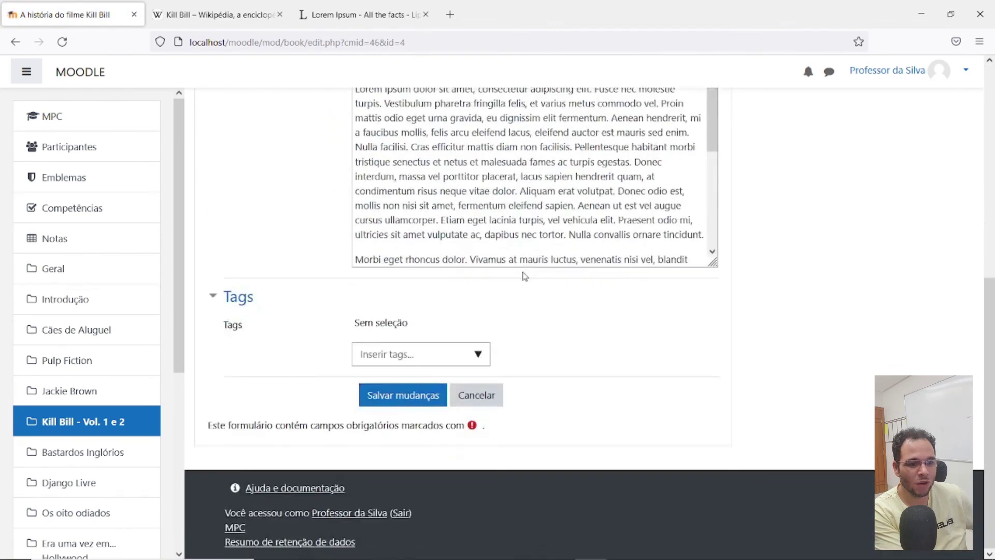
{"action": "scroll", "coordinate": [524, 276], "scroll_direction": "up", "scroll_amount": 7}
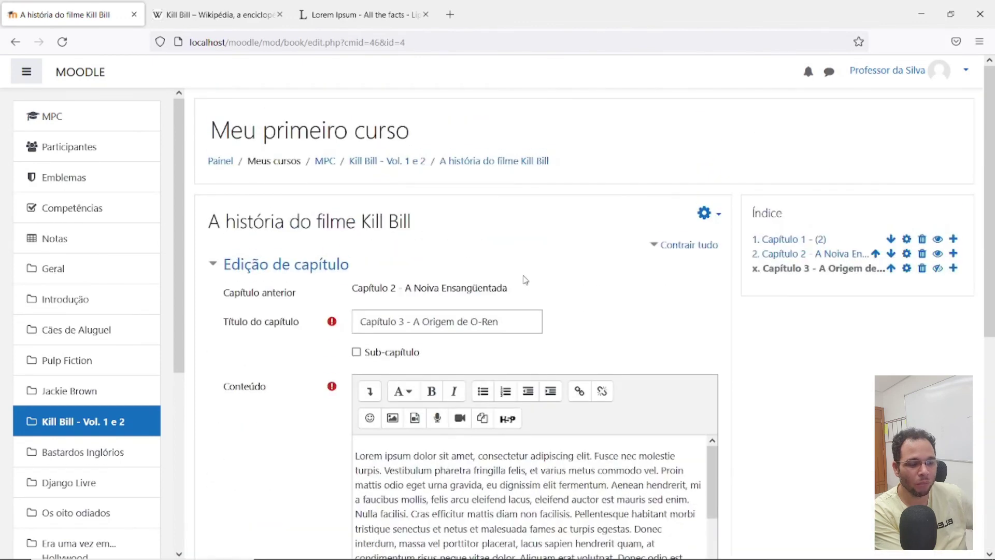
{"action": "scroll", "coordinate": [524, 280], "scroll_direction": "down", "scroll_amount": 6}
{"action": "left_click", "coordinate": [477, 398]}
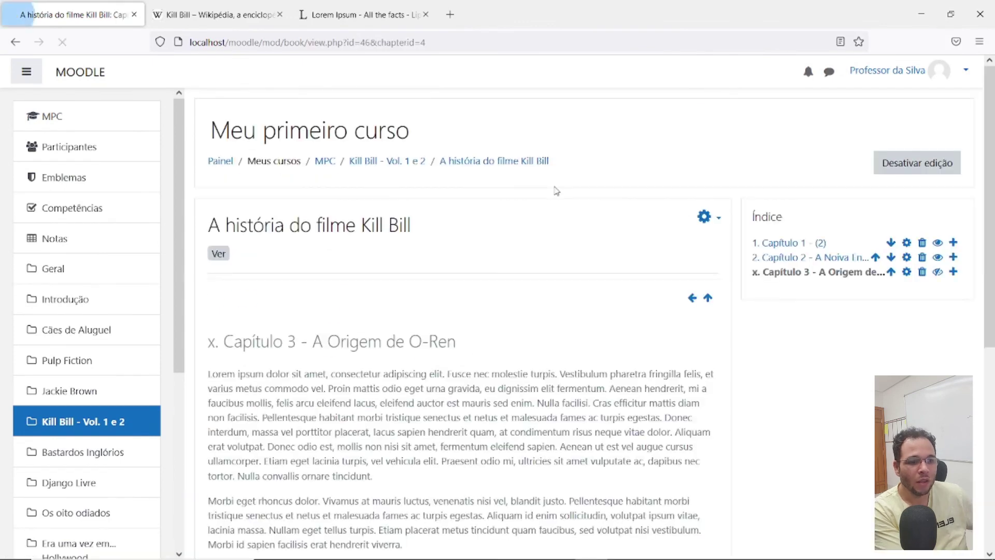
{"action": "left_click", "coordinate": [224, 14]}
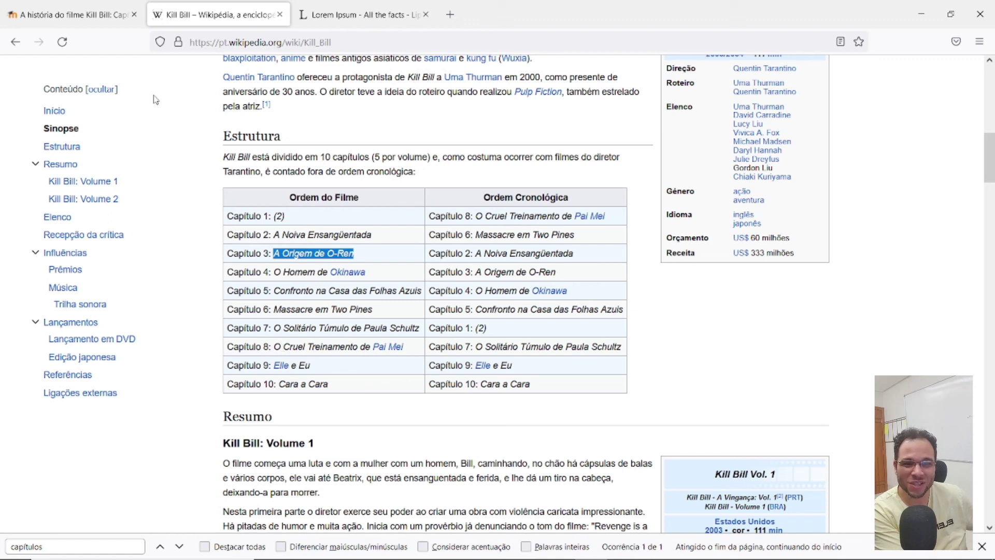
{"action": "left_click", "coordinate": [82, 22]}
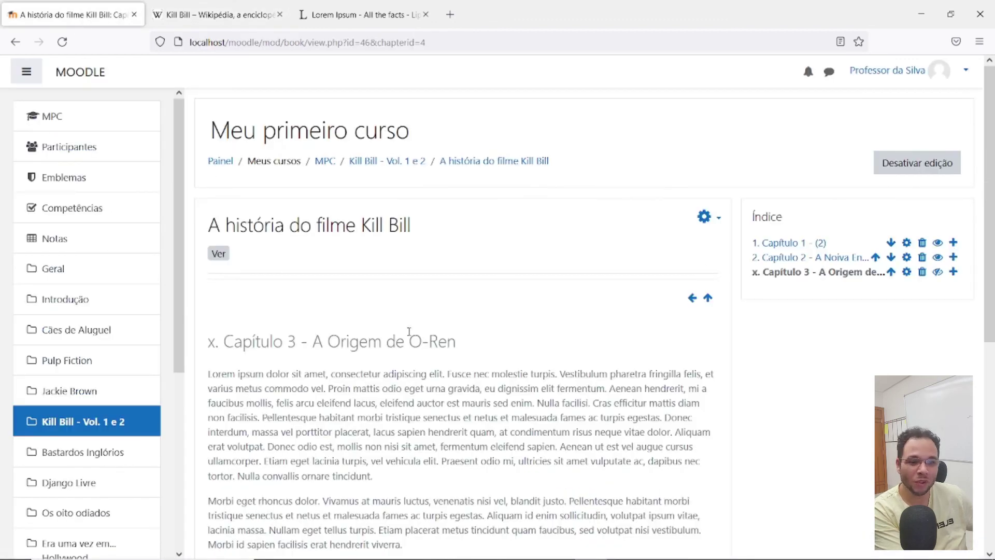